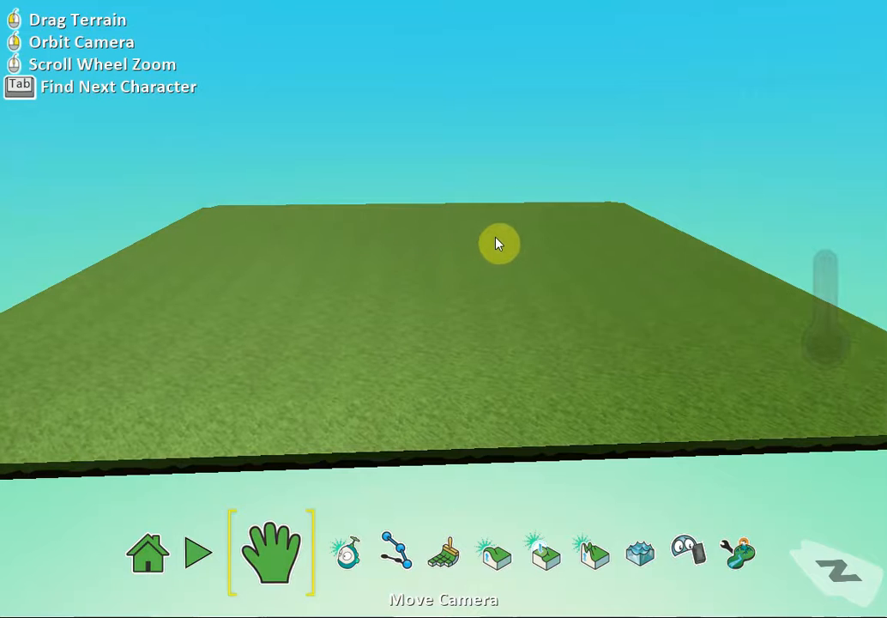
Pan, zoom and orbit the camera to view the flat grass terrain from straight in front
left_click_drag(452, 258, 492, 253)
left_click_drag(639, 256, 592, 265)
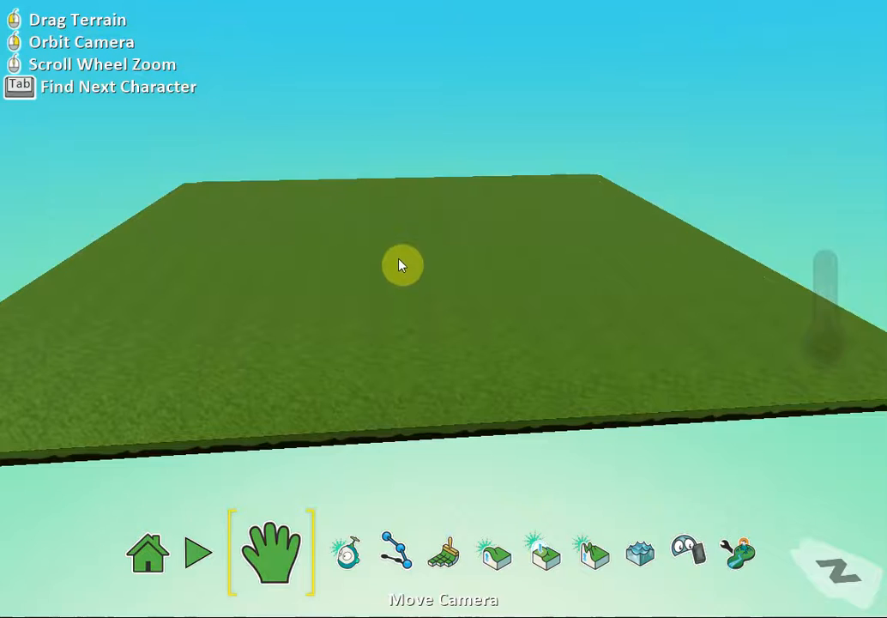
scroll(401, 262, "down", 3)
scroll(400, 257, "up", 2)
right_click_drag(468, 301, 453, 295)
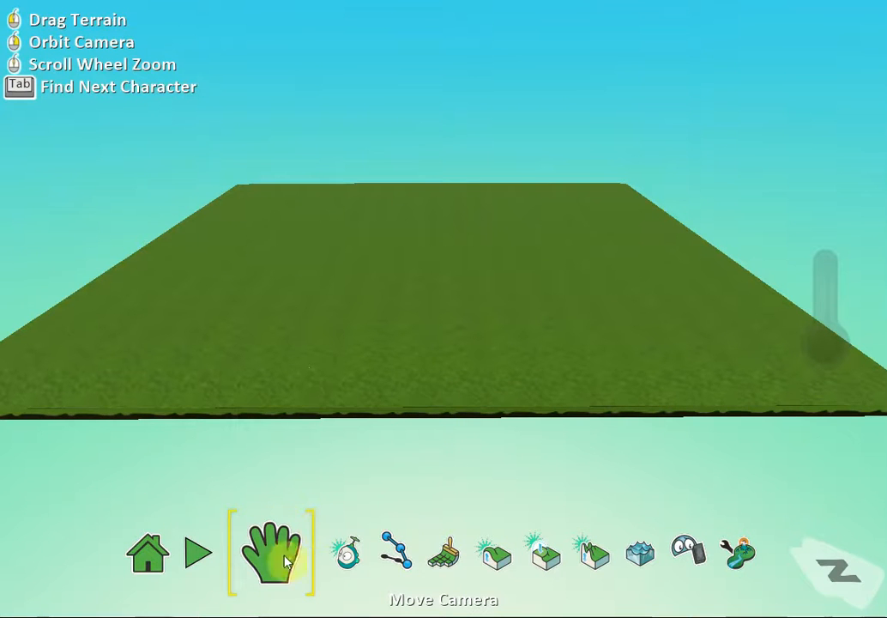
Activate the Ground Brush and reposition the camera so the entire grass terrain is in view
left_click(452, 528)
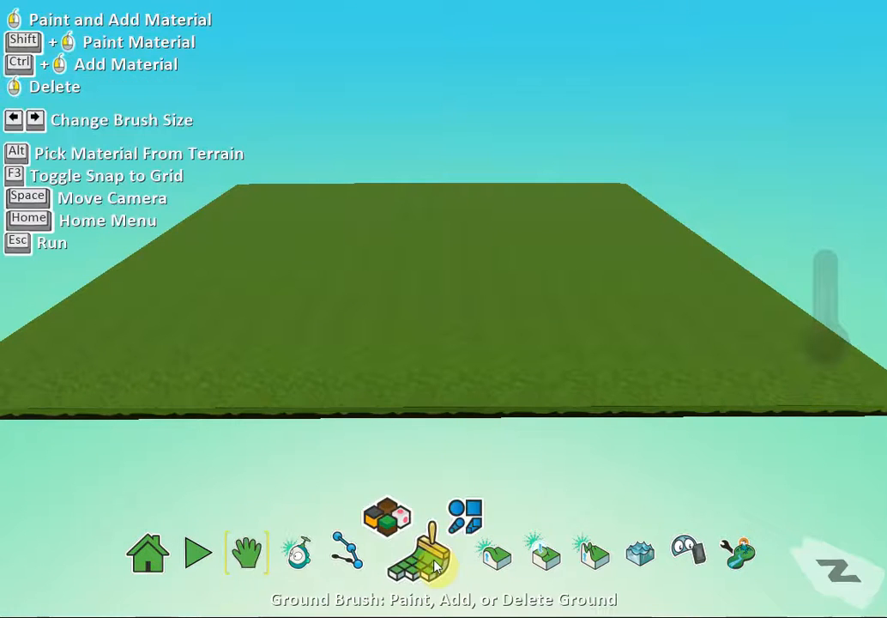
left_click(427, 567)
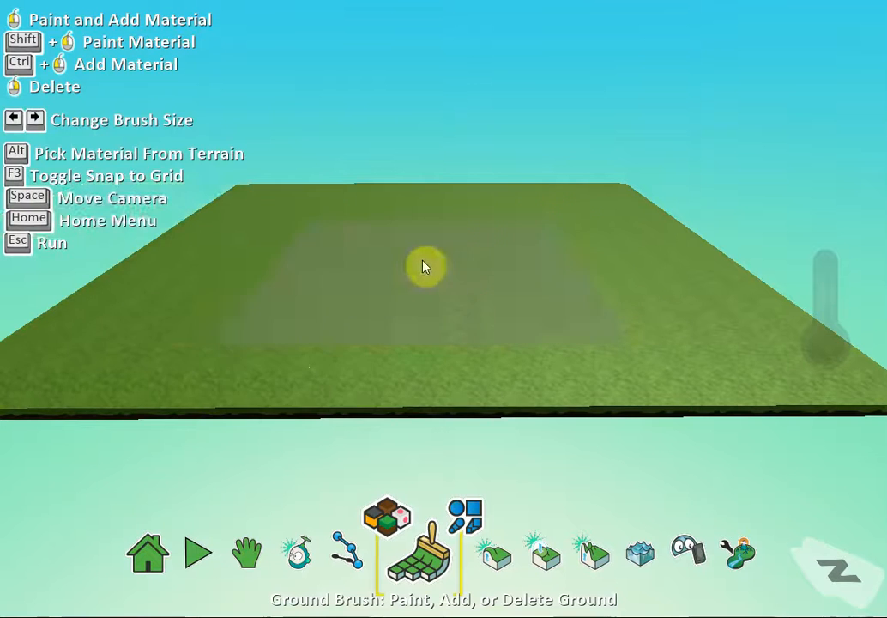
key("space")
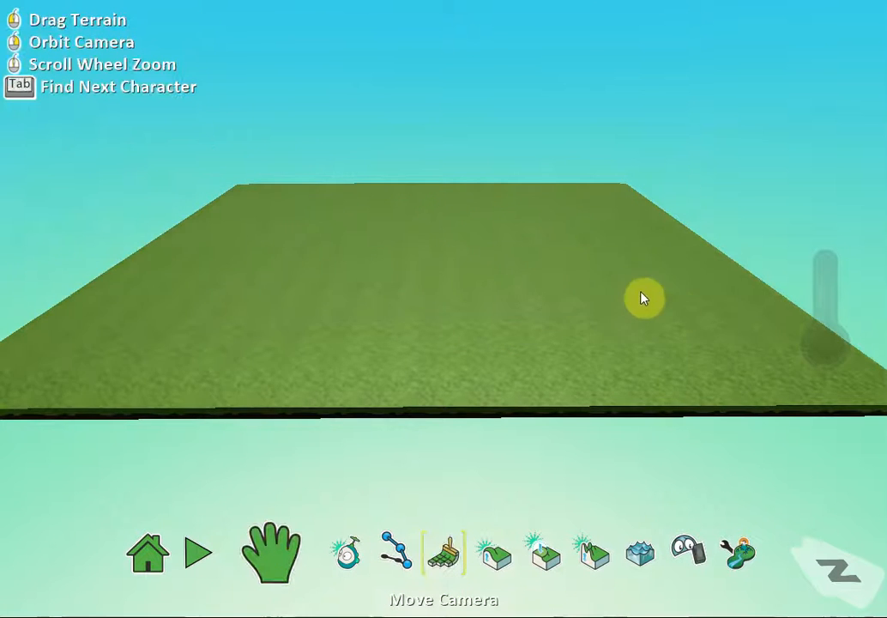
mouse_move(644, 297)
left_mouse_down()
mouse_move(648, 303)
mouse_move(478, 294)
mouse_move(757, 294)
mouse_move(559, 275)
mouse_move(739, 311)
mouse_move(668, 352)
mouse_move(679, 310)
left_mouse_up()
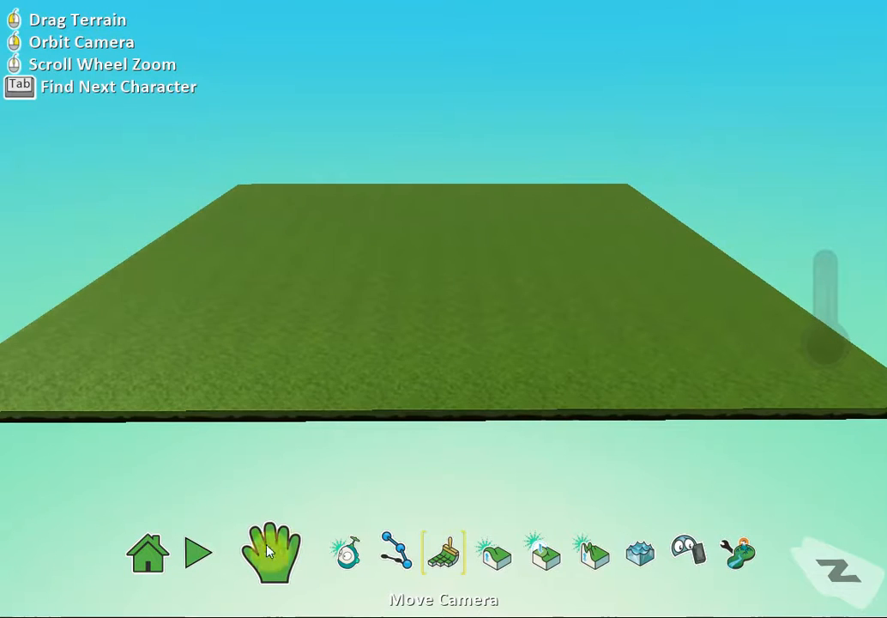
left_click_drag(719, 338, 555, 337)
key("space")
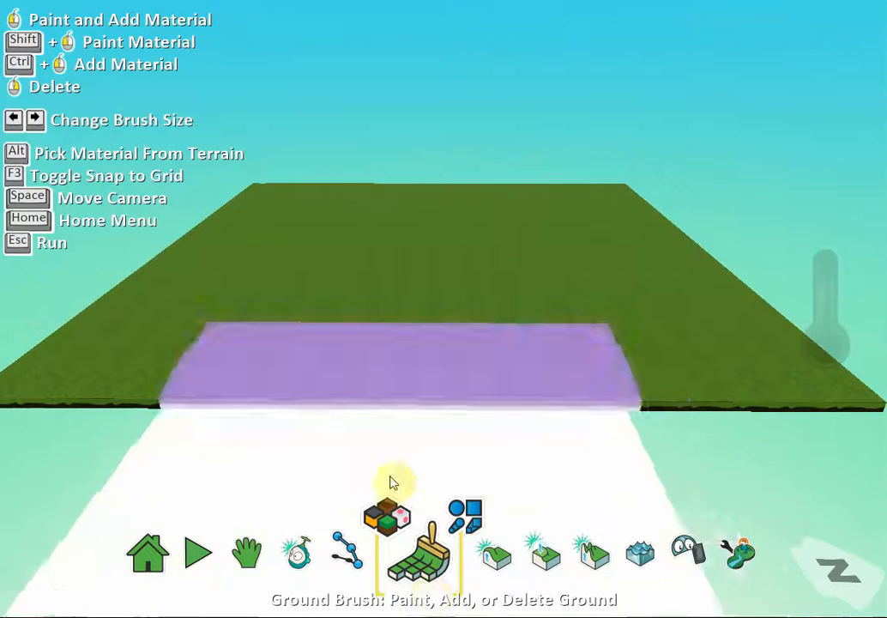
scroll(477, 364, "down", 1)
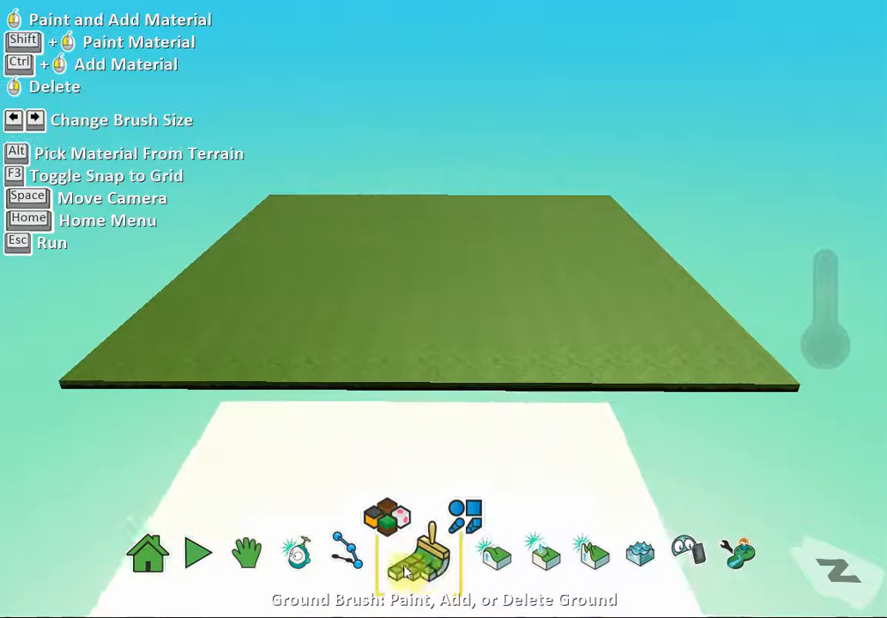
Set the Ground Brush material to grass material 20 in the smooth style
left_click(388, 527)
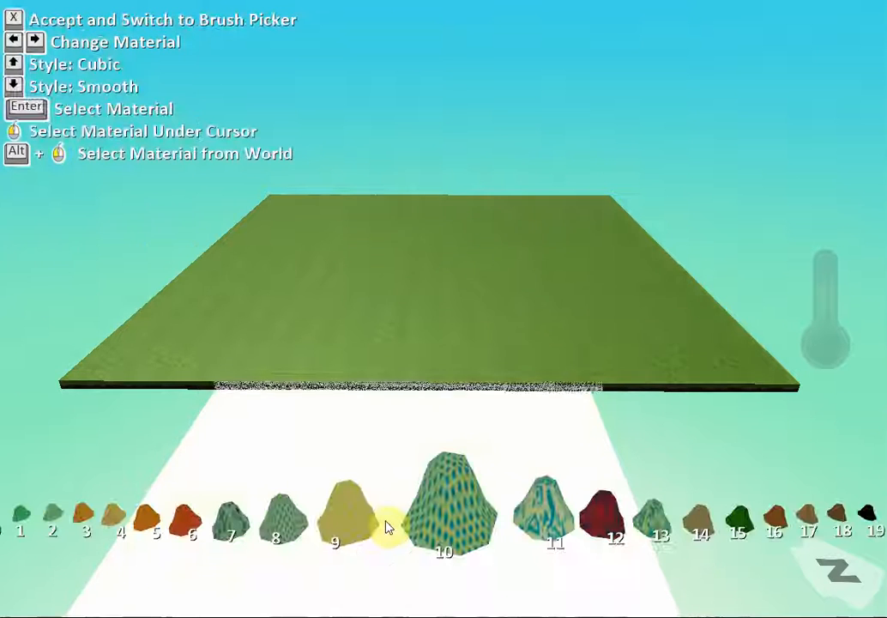
key("Up")
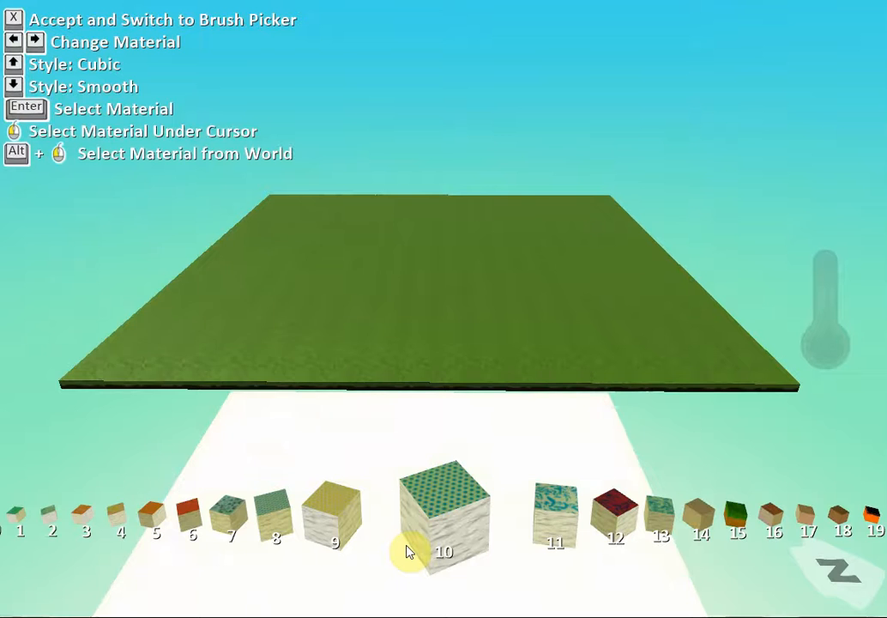
key("Left")
key("Left")
key("Left")
key("Left")
key("Left")
key("Left")
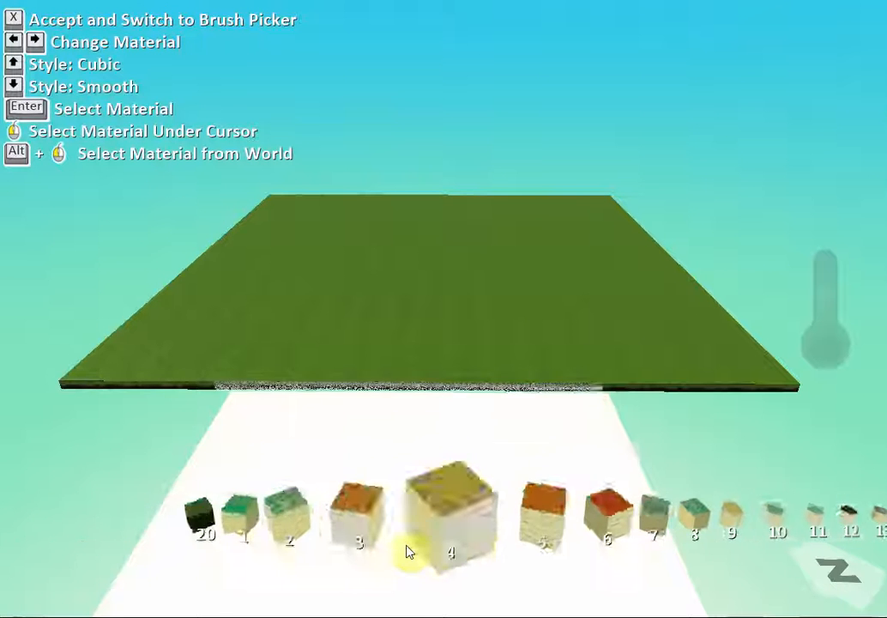
key("Left")
key("Left")
key("Left")
key("Left")
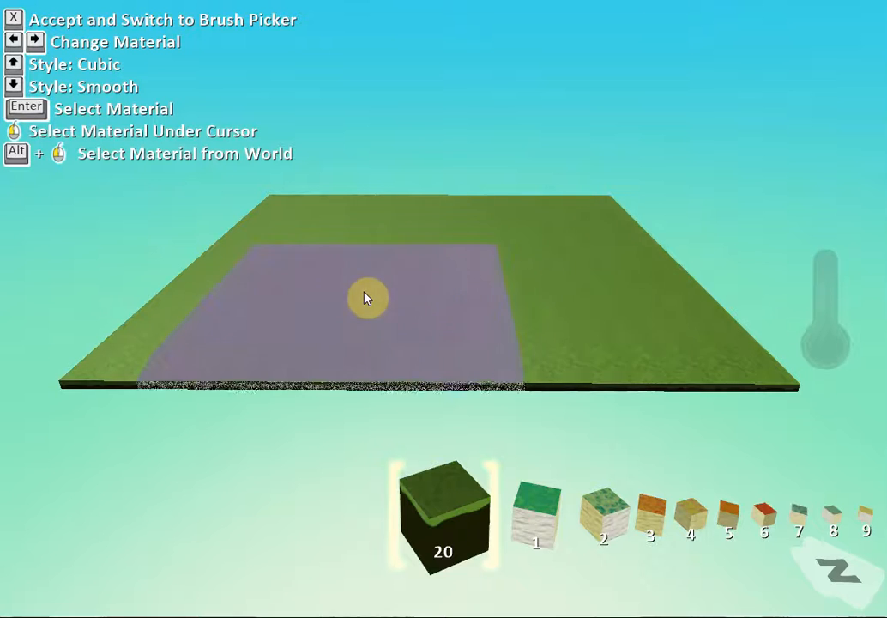
key("Down")
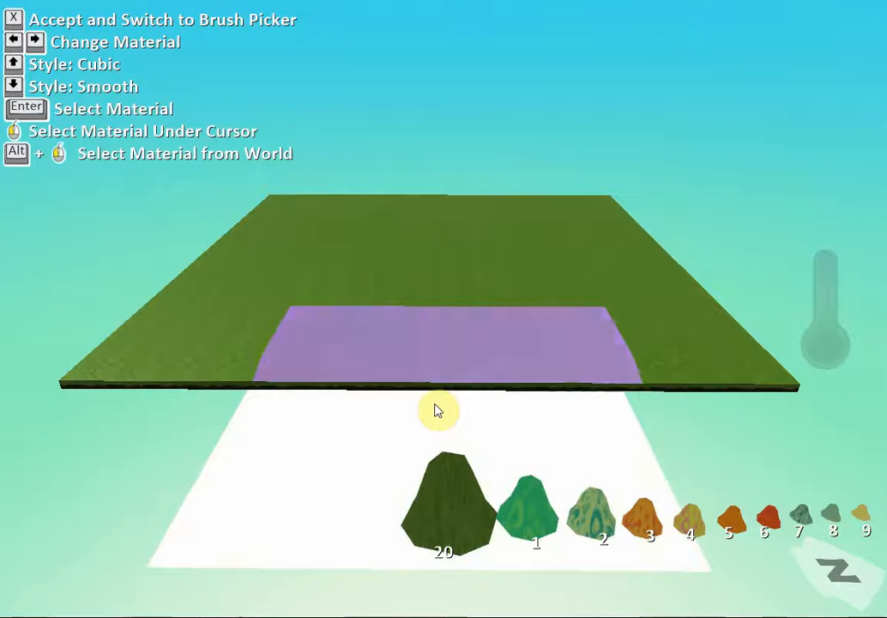
key("x")
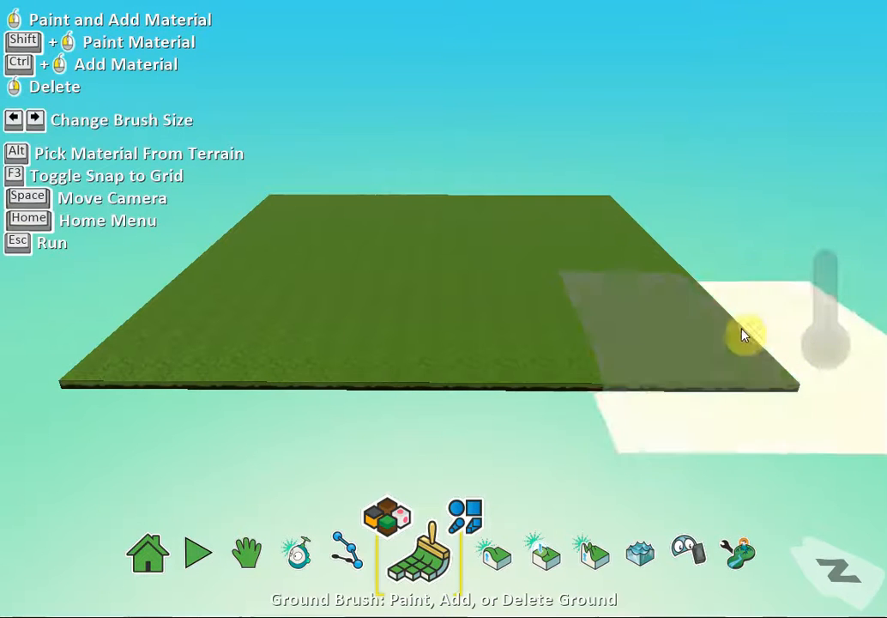
Extend the terrain sideways by painting smooth grass ground beyond its edge, filling from the back row to the front
key("space")
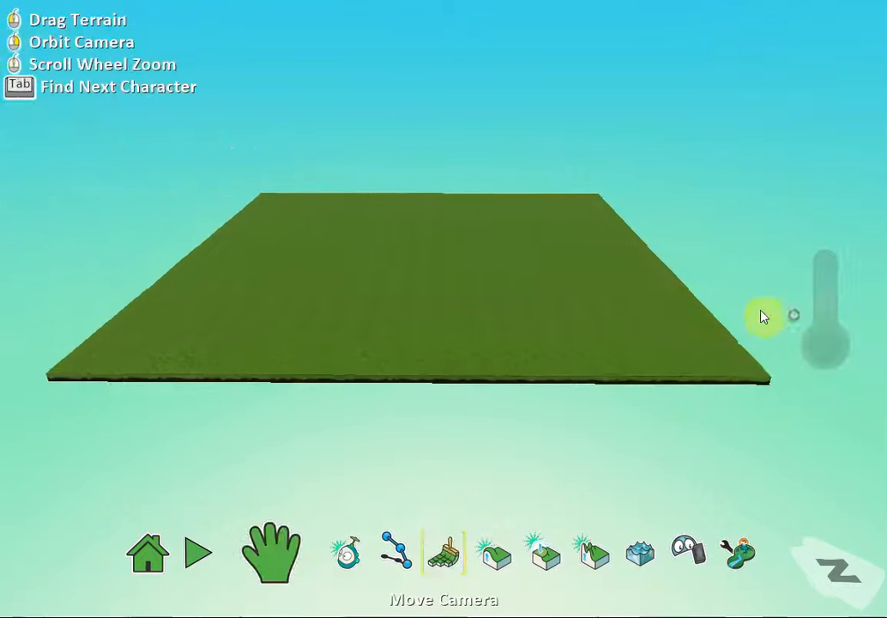
left_click_drag(761, 311, 533, 311)
left_click(533, 311)
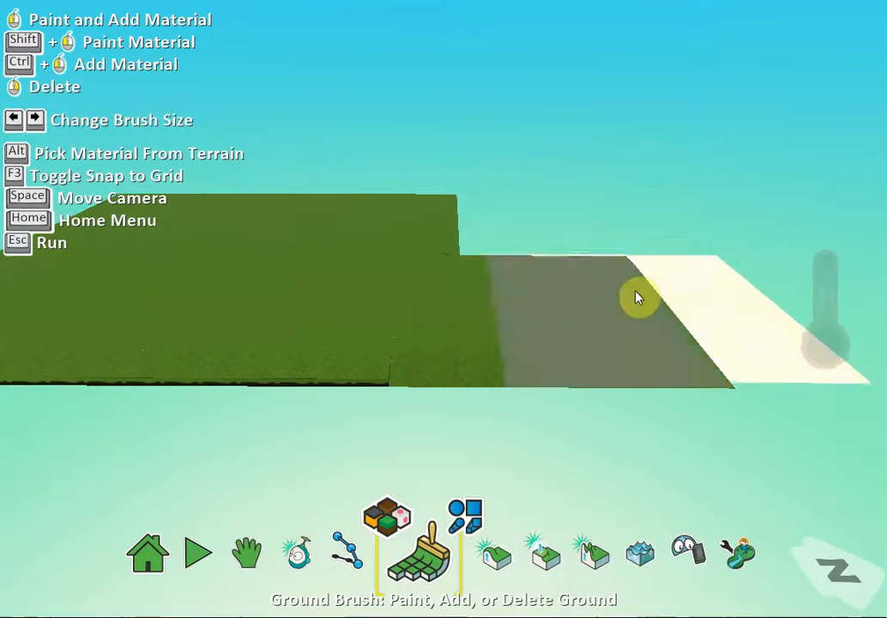
left_click(562, 244)
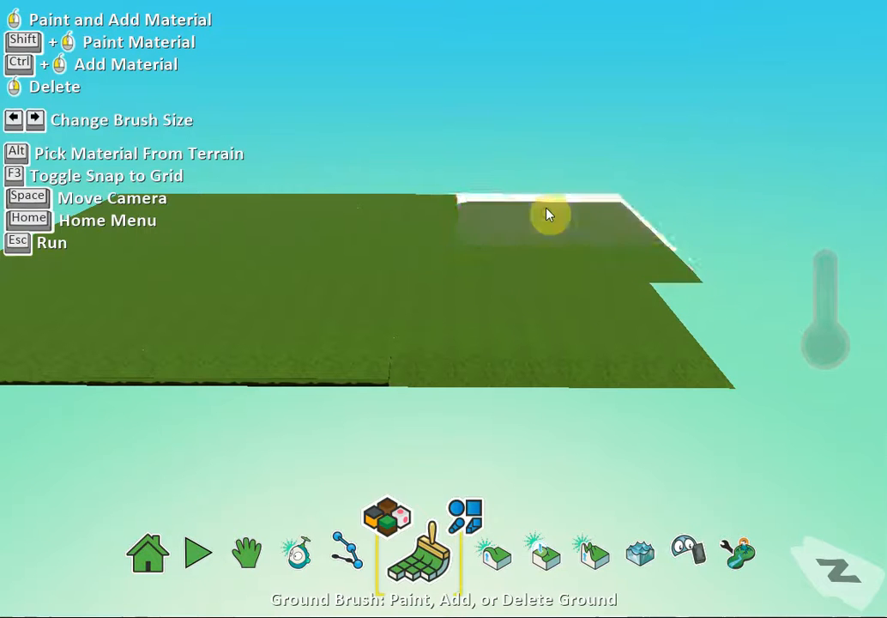
left_click(593, 247)
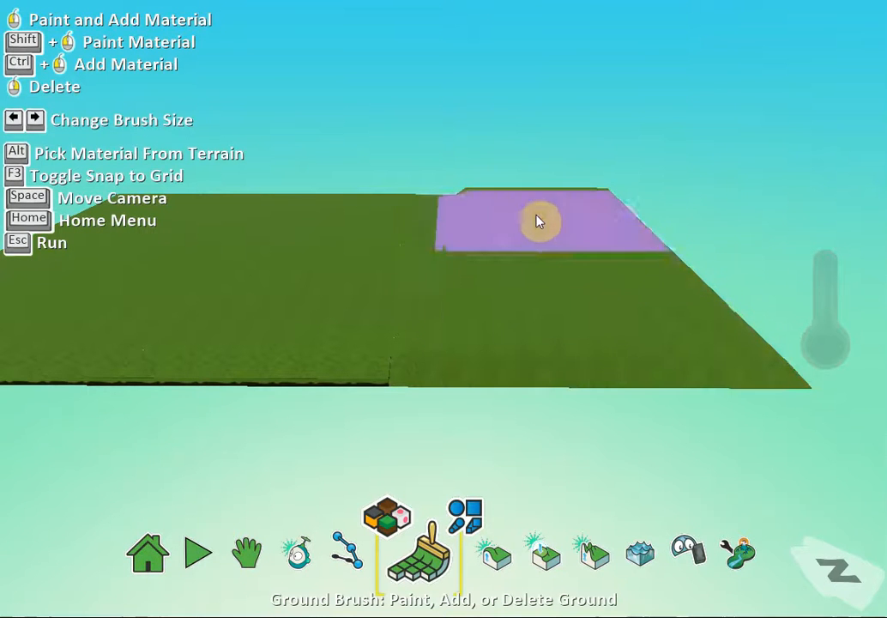
mouse_move(537, 222)
left_mouse_down()
mouse_move(577, 210)
mouse_move(658, 294)
left_mouse_up()
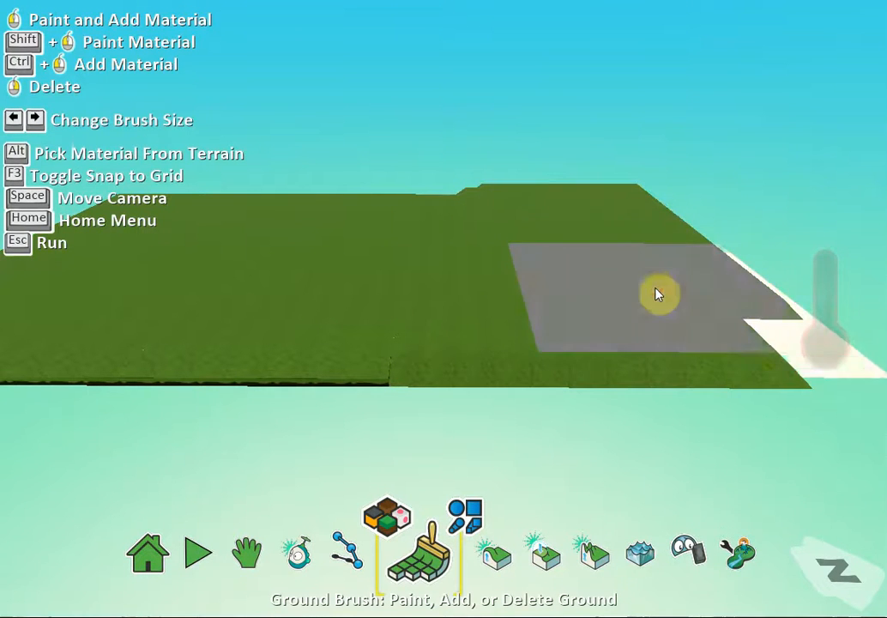
left_click(660, 301)
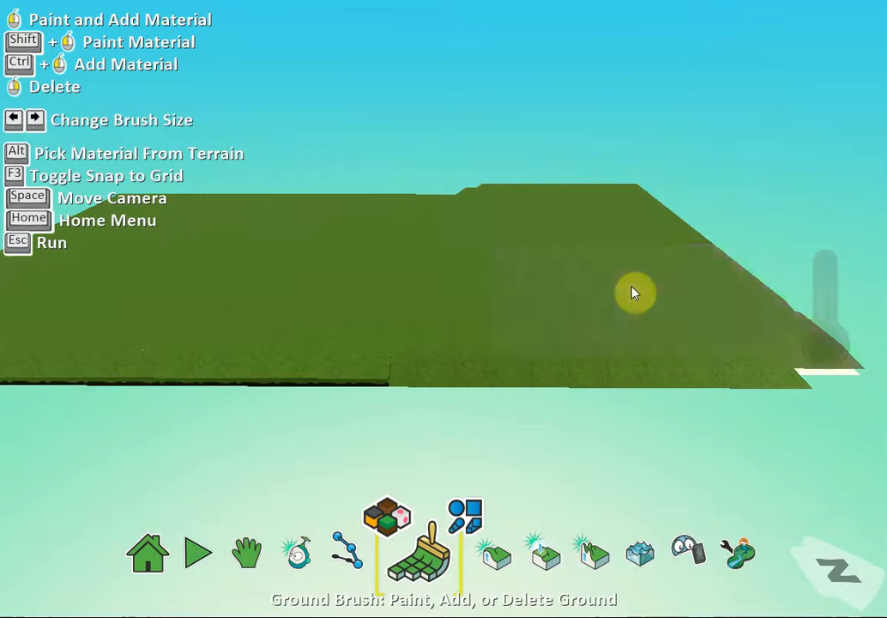
left_click(636, 297)
left_click(616, 327)
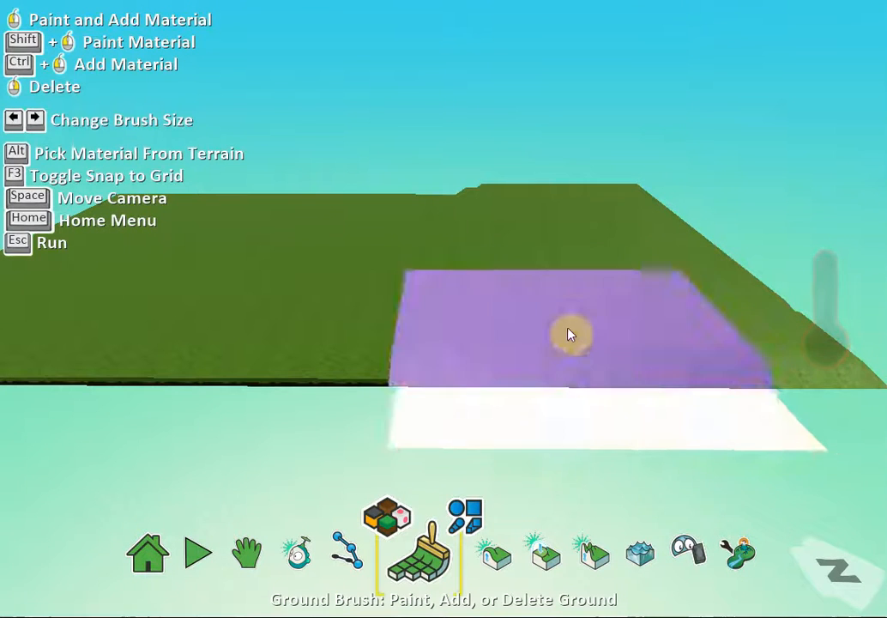
left_click(569, 335)
Orbit the camera down to ground level and compare the edges of the original and the newly painted ground
left_click(253, 553)
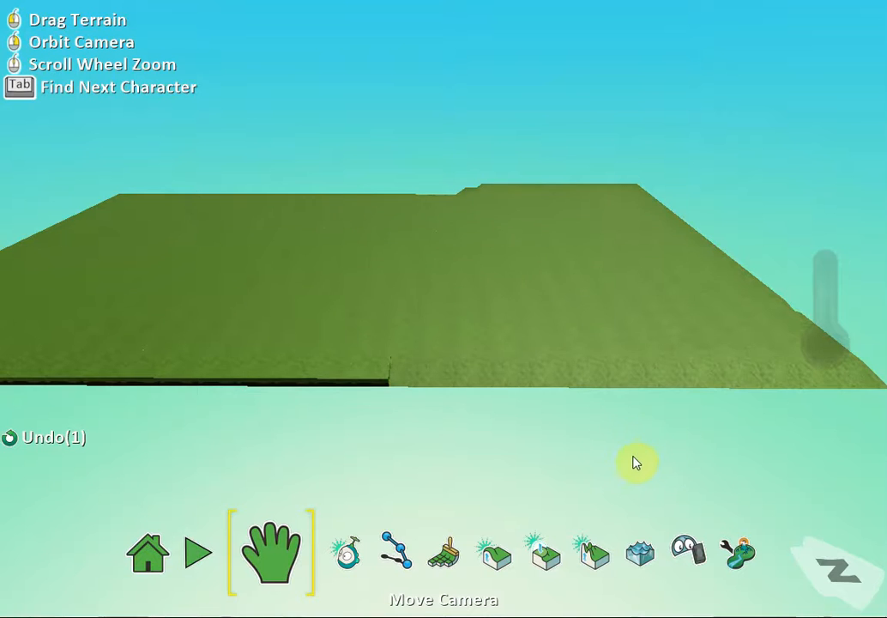
right_click_drag(636, 454, 639, 401)
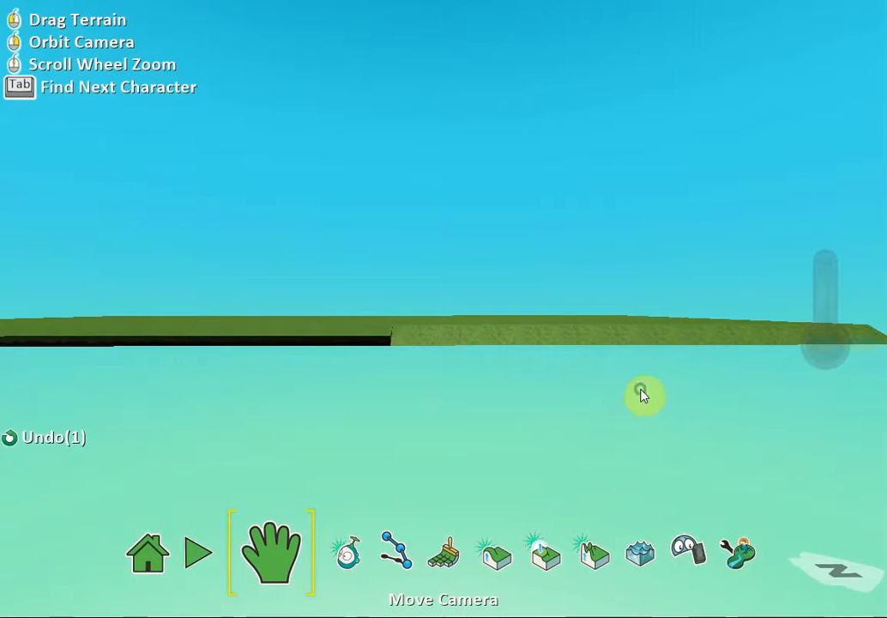
right_click_drag(693, 430, 652, 369)
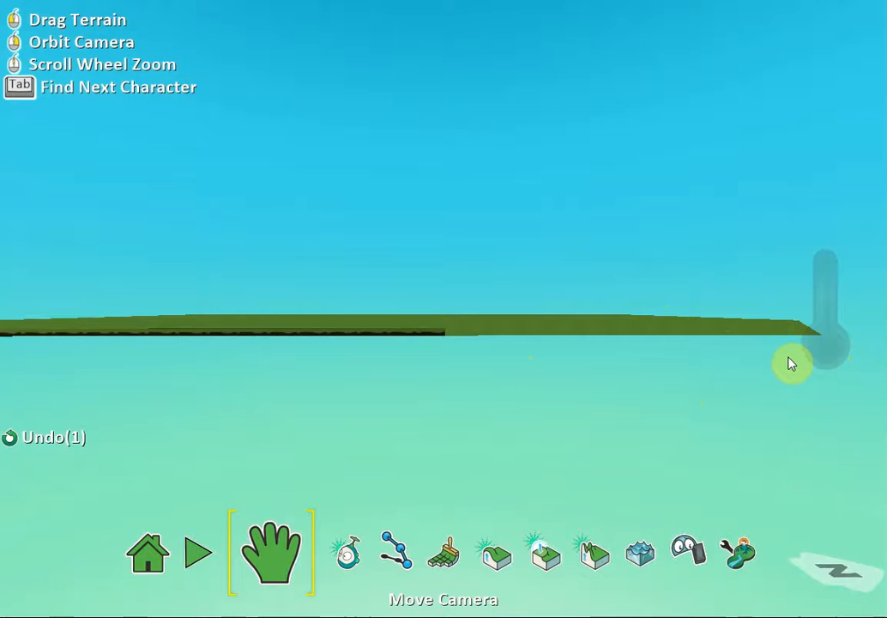
right_click_drag(815, 360, 542, 374)
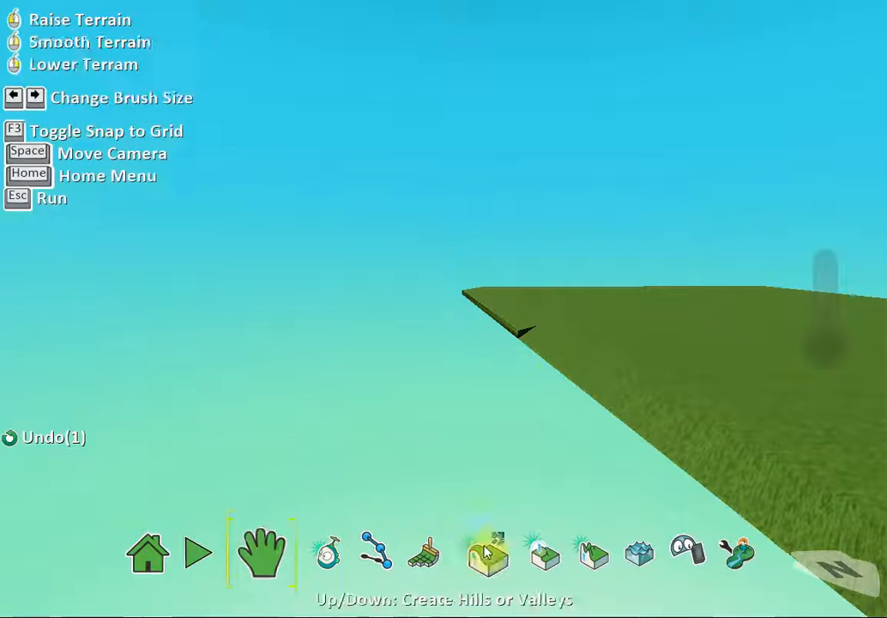
Activate the Ground Brush and choose material 33, the dark ground with orange stars, from the material choices
left_click(433, 572)
left_click(387, 514)
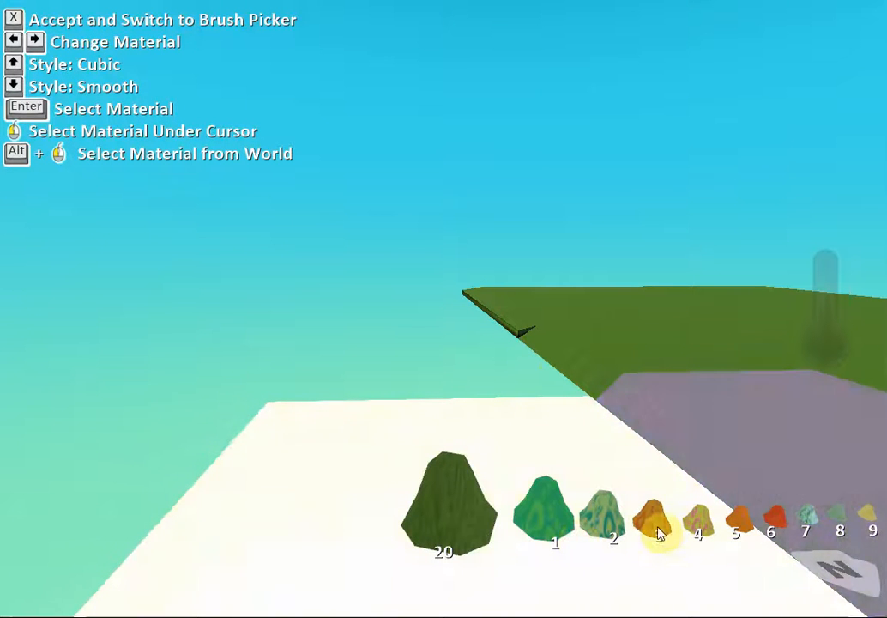
key("Right")
key("Right")
key("Right")
key("Right")
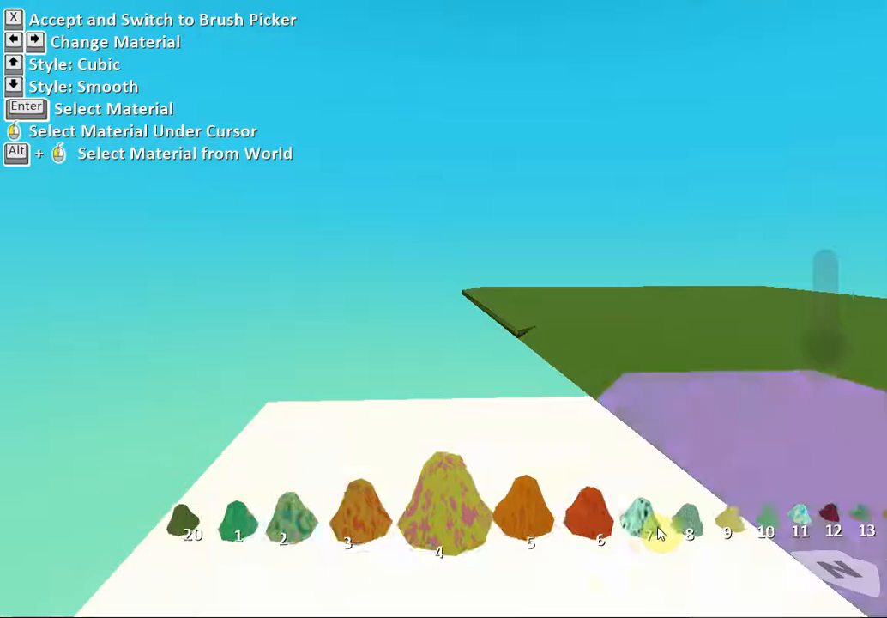
key("Right")
key("Right")
key("Right")
key("Right")
key("Right")
key("Right")
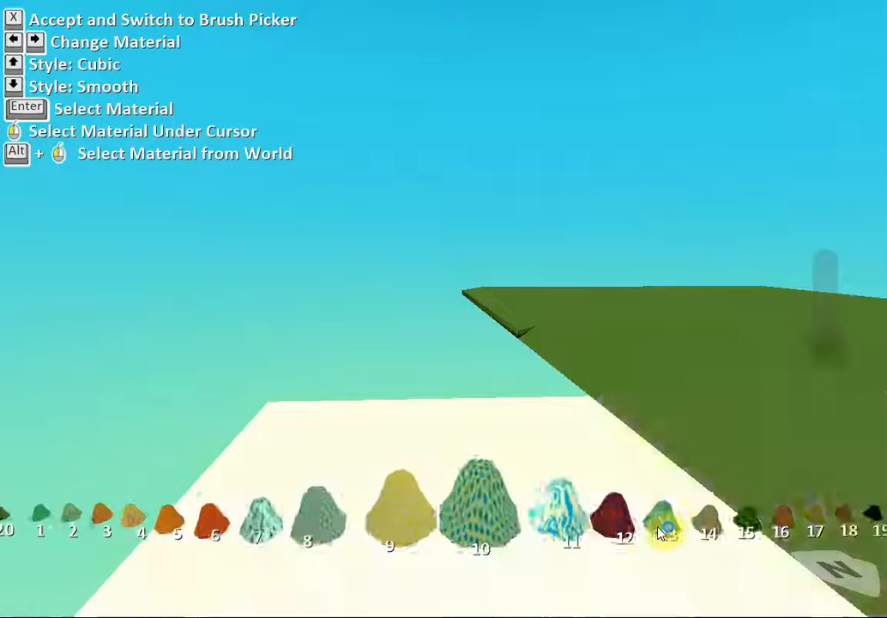
key("Right")
key("Right")
key("Right")
key("Right")
key("Right")
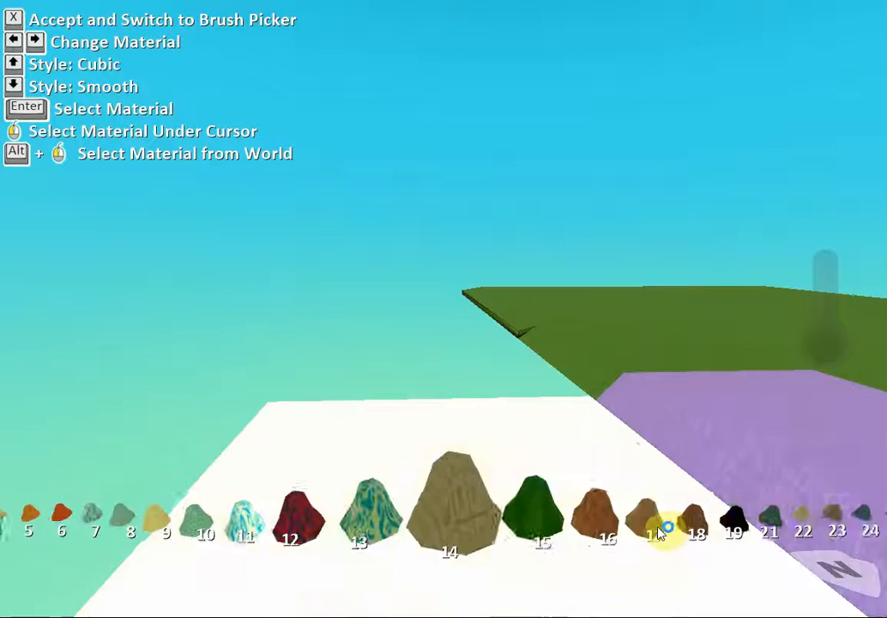
key("Right")
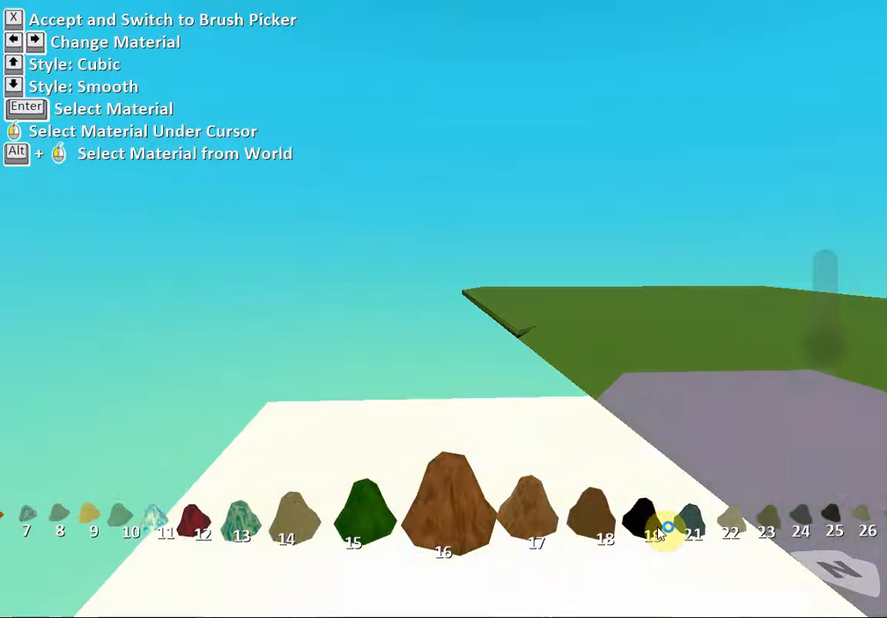
key("Right")
key("Right")
key("Right")
key("Right")
key("Right")
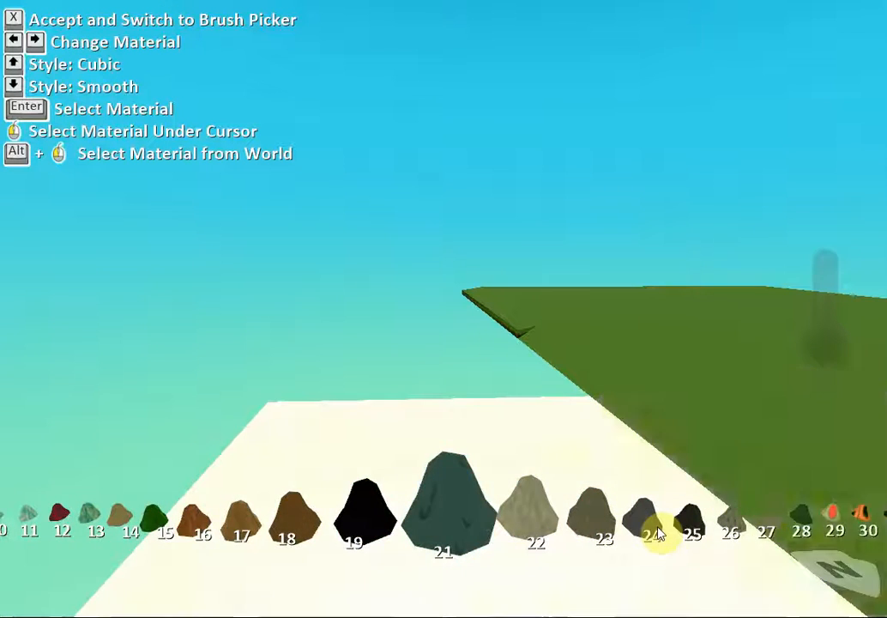
key("Right")
key("Right")
key("Right")
key("Right")
key("Right")
key("Right")
key("Right")
key("Right")
key("Right")
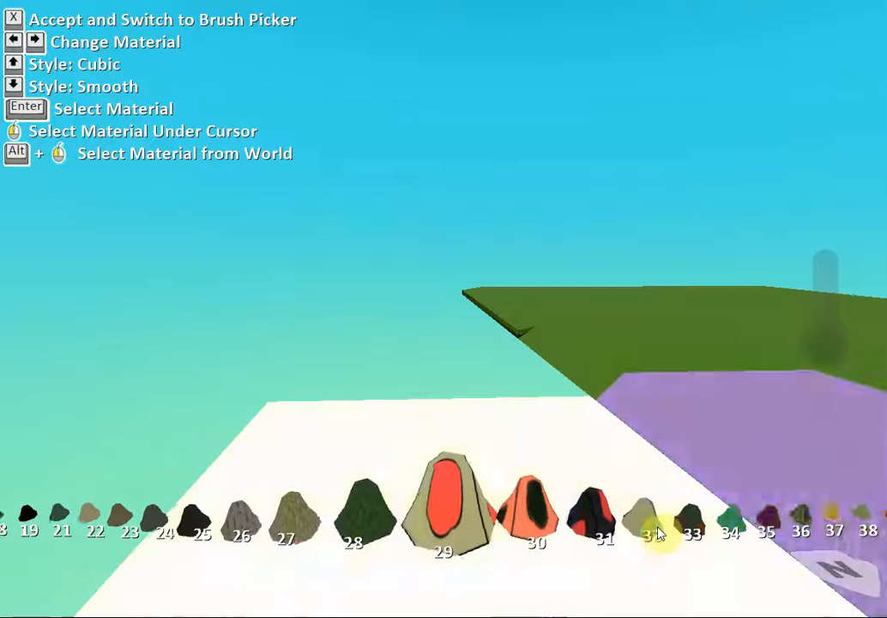
key("Right")
key("Right")
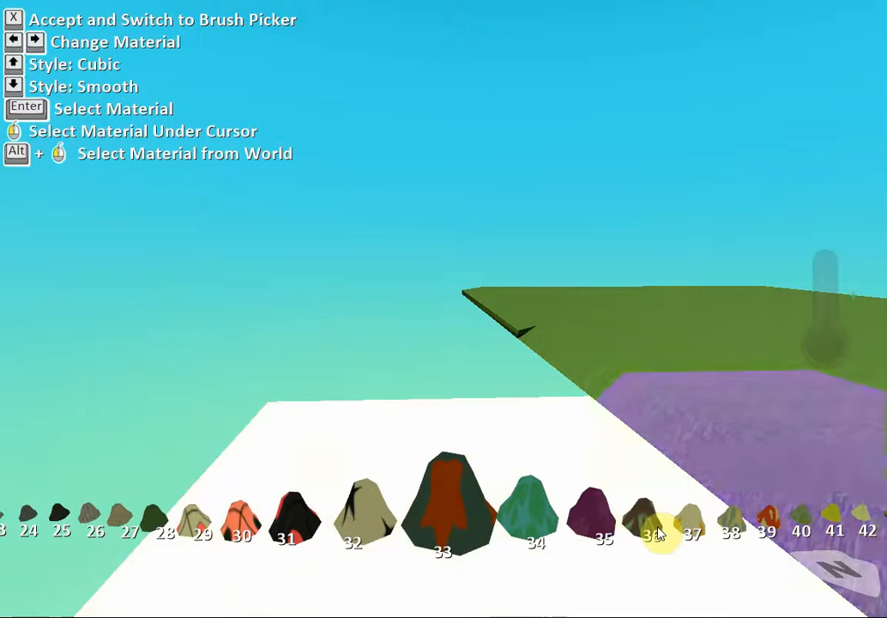
Preview the cubic style of material 33, and accept the material in the smooth style
key("Up")
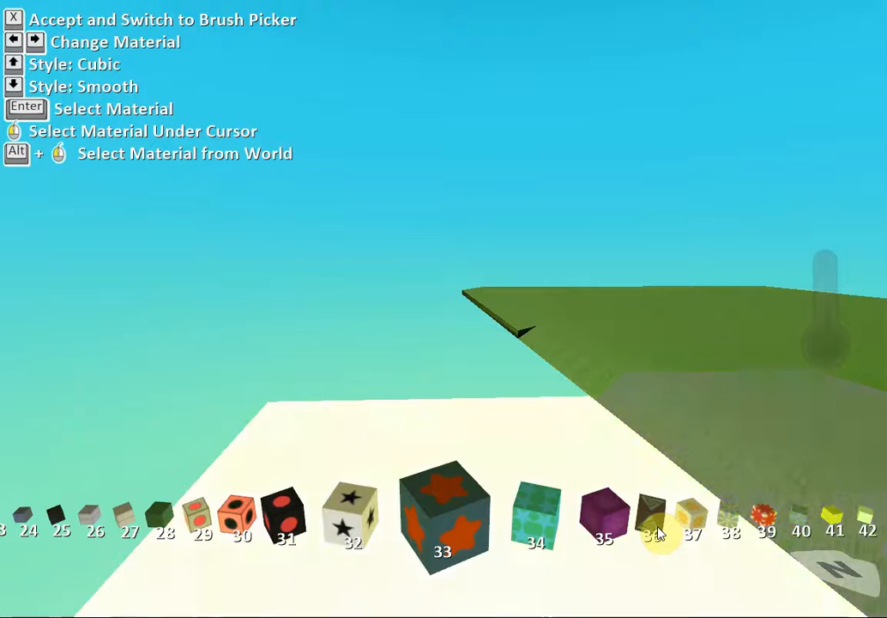
key("Down")
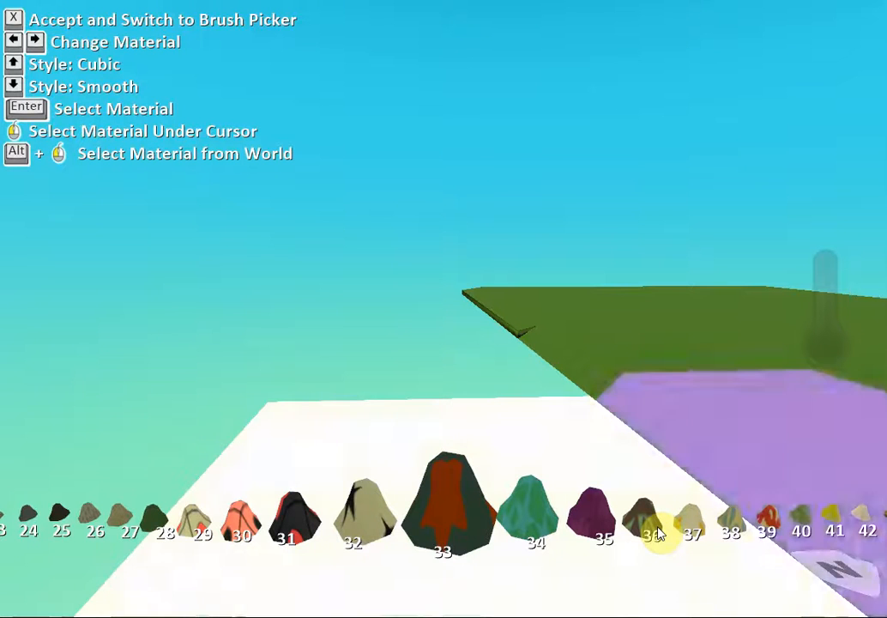
left_click(696, 411)
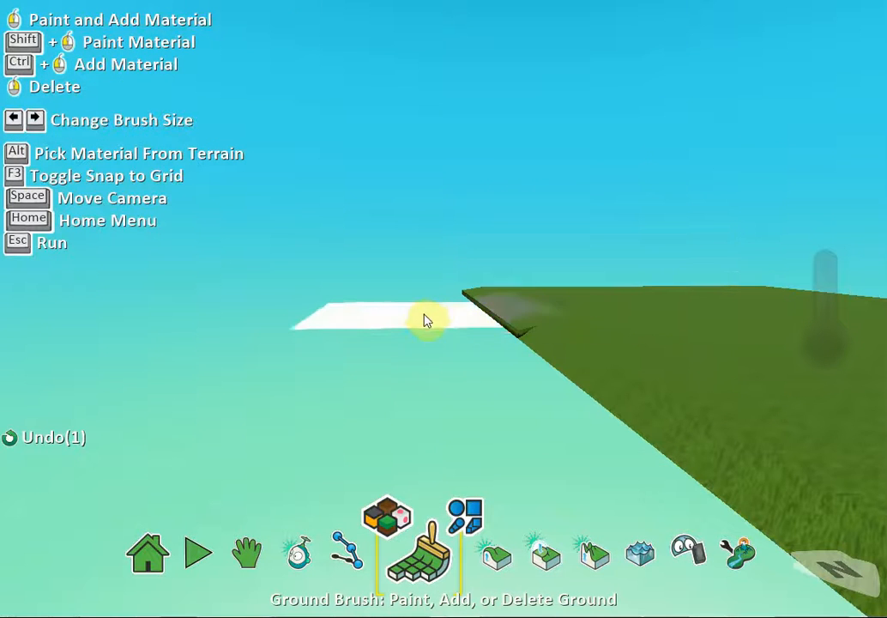
Paint smooth star-patterned ground beside the grass terrain's edge, working from the far end to the near end
left_click(374, 310)
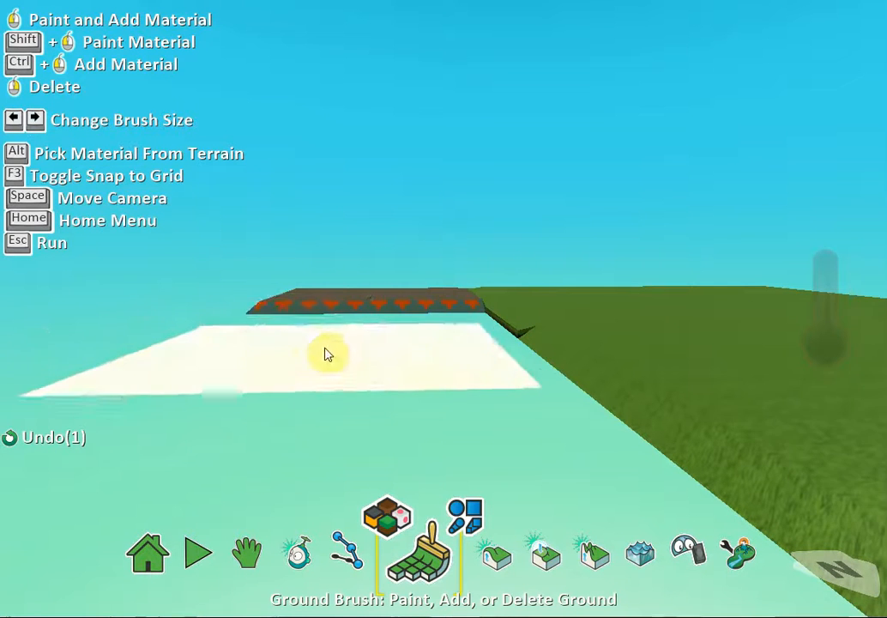
left_click(358, 334)
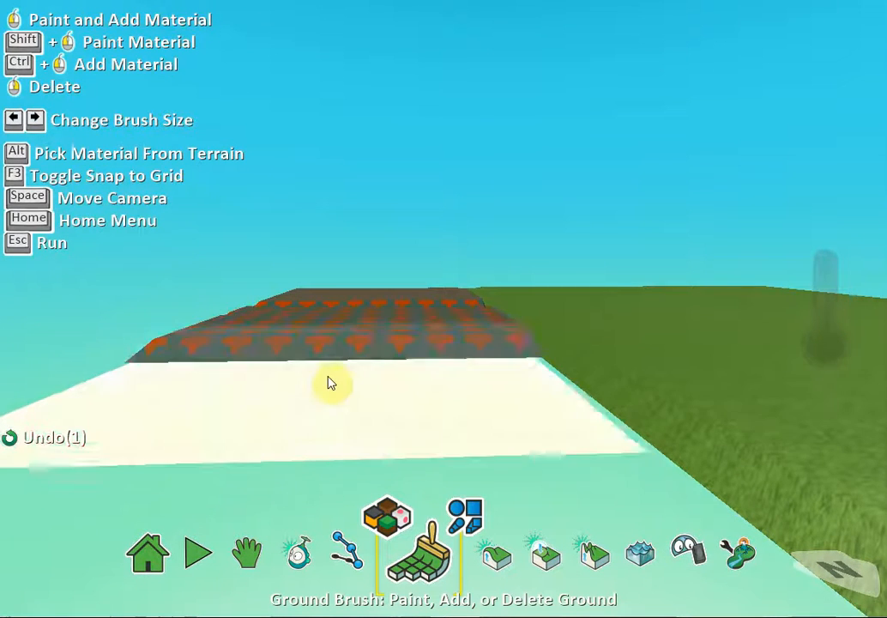
left_click(342, 391)
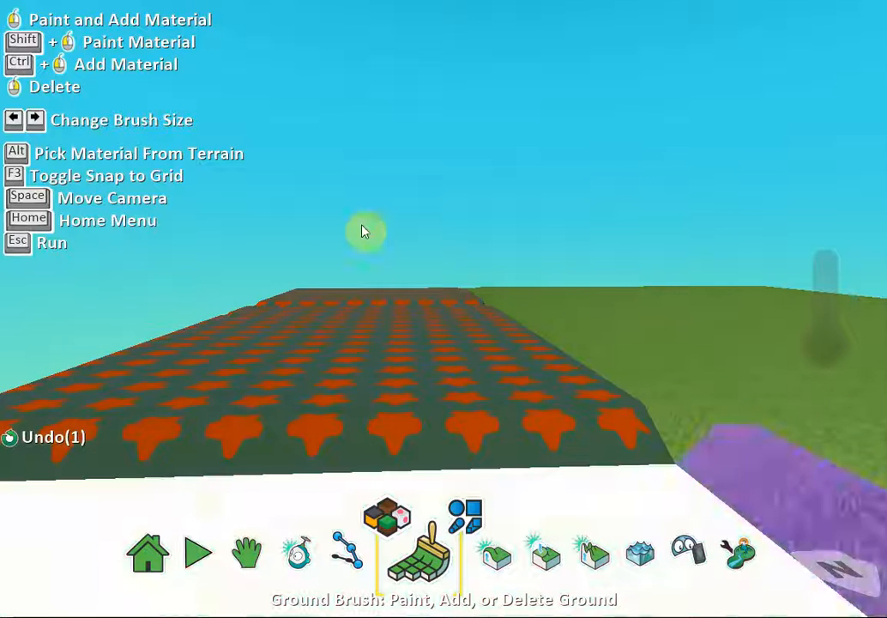
scroll(485, 291, "down", 4)
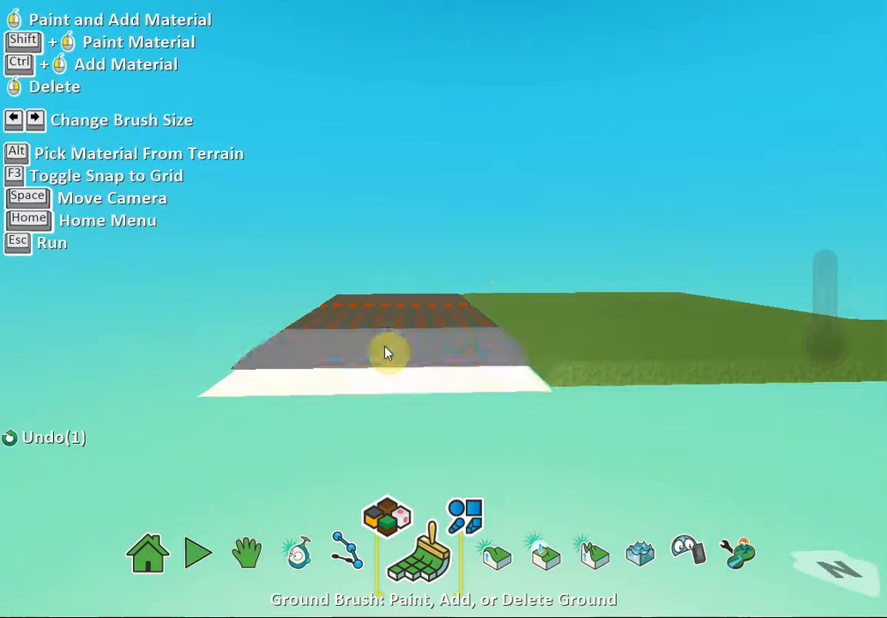
left_click(464, 371)
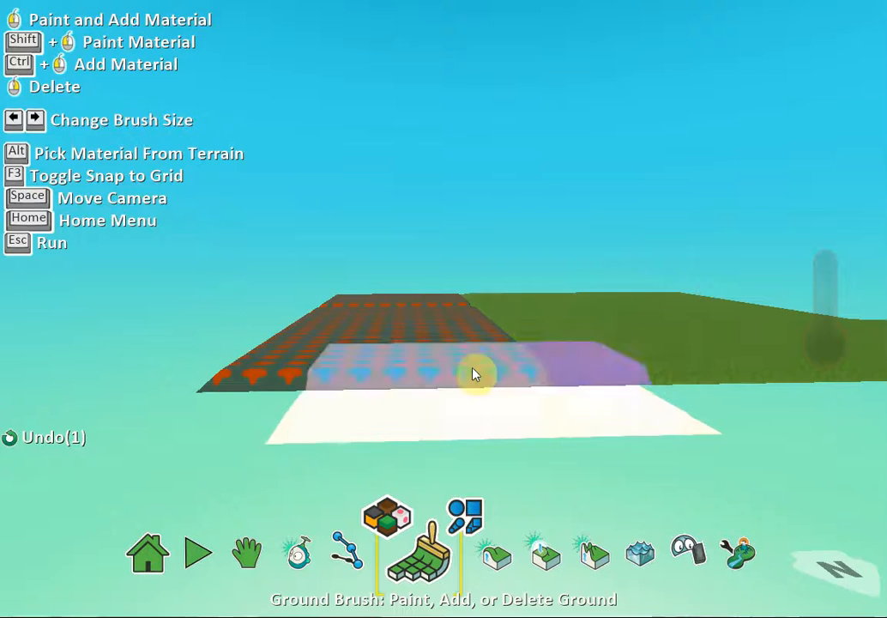
left_click(474, 374)
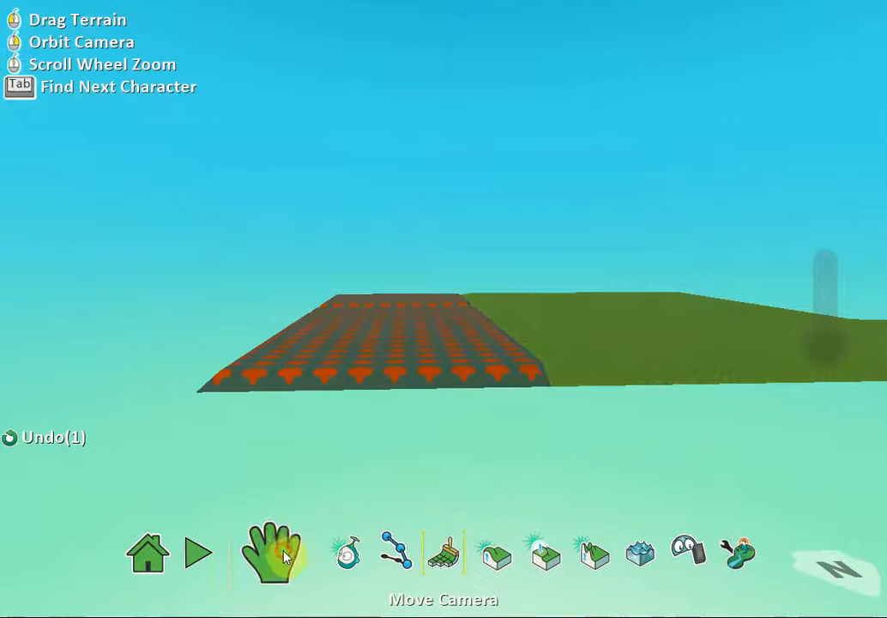
Try the Square brush shape, and stamp a star-patterned patch on the far part of the grass with the Hard round brush
left_click(285, 556)
right_click_drag(658, 241, 479, 441)
left_click(443, 553)
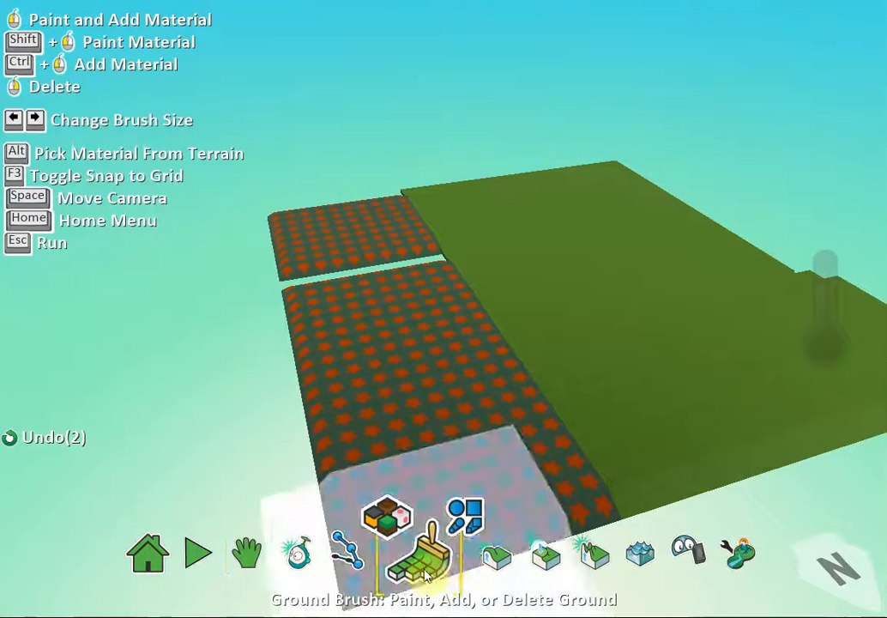
left_click(470, 525)
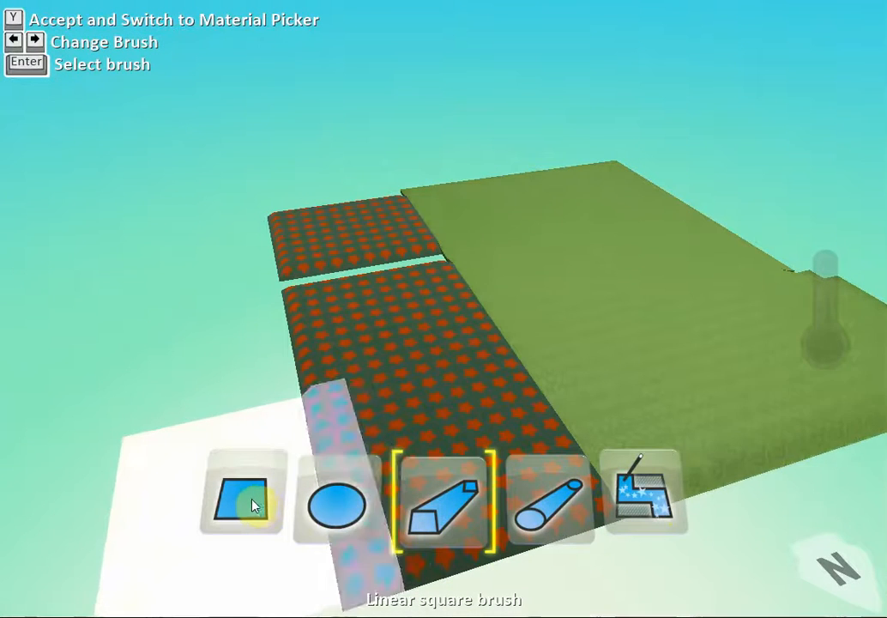
left_click(261, 505)
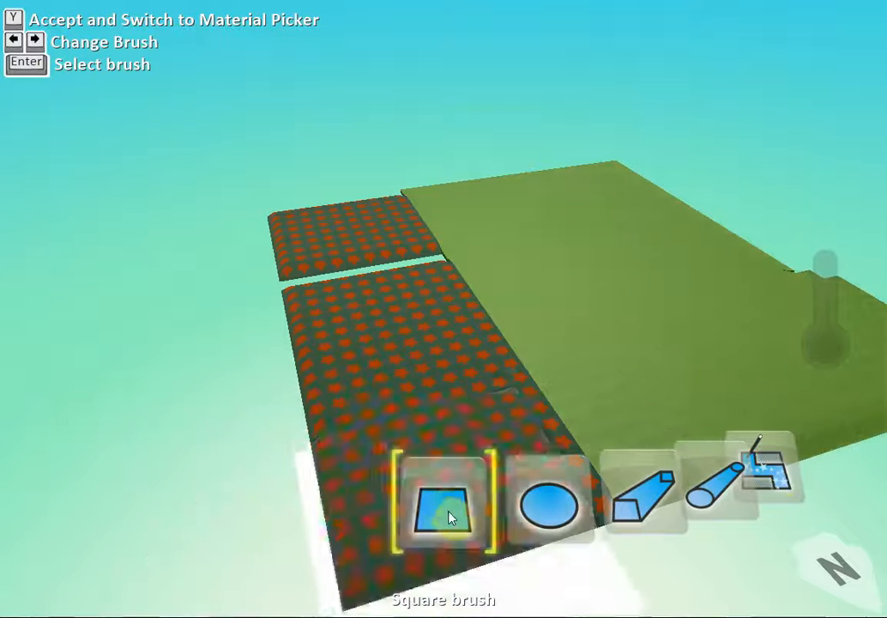
left_click(441, 508)
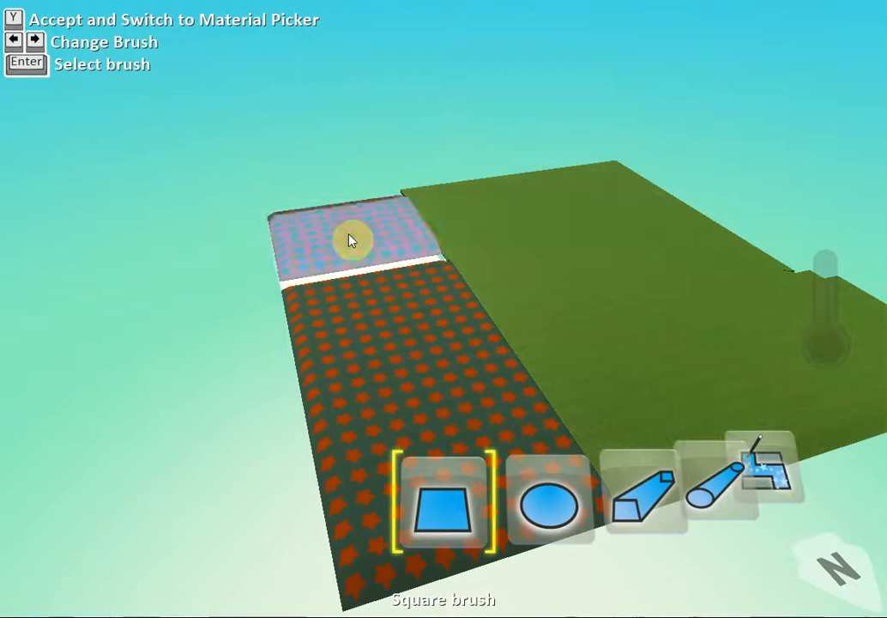
left_click(546, 518)
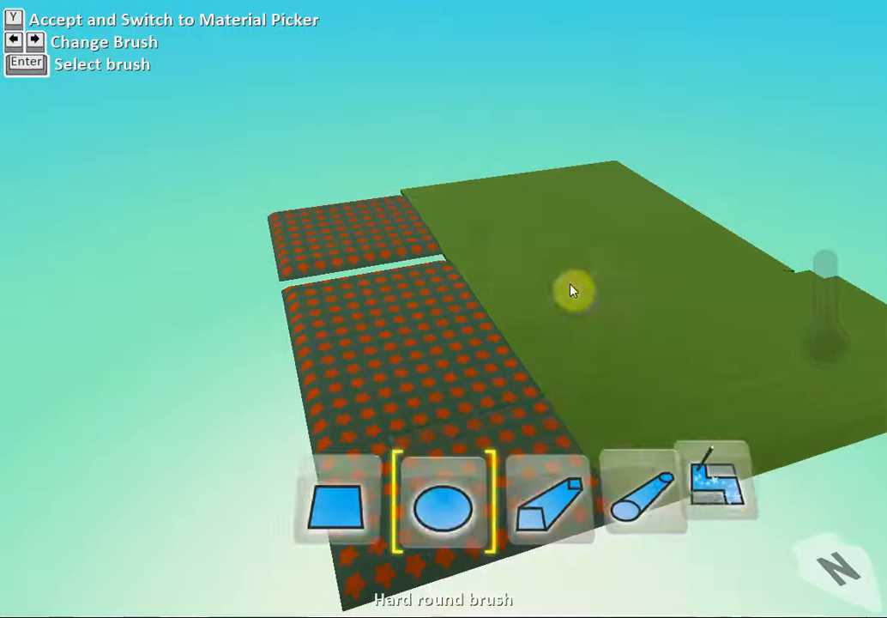
left_click(576, 248)
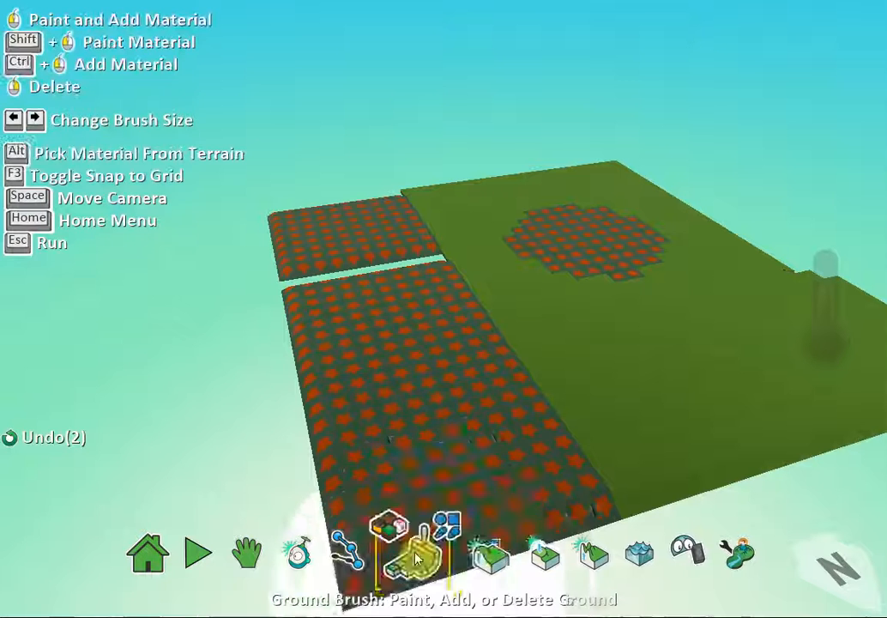
Paint a long, straight star-patterned strip behind the terrain with the Linear square brush
left_click(465, 520)
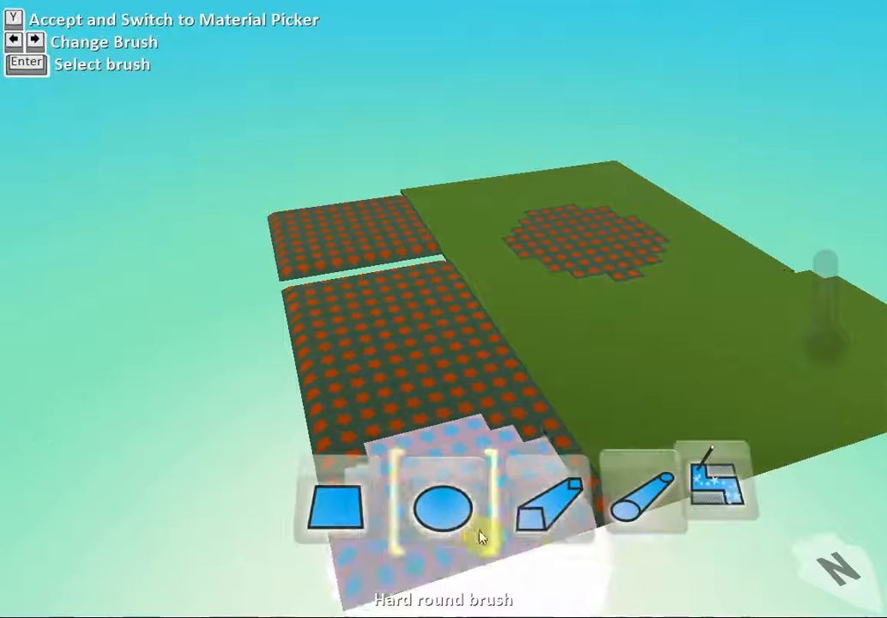
left_click(559, 517)
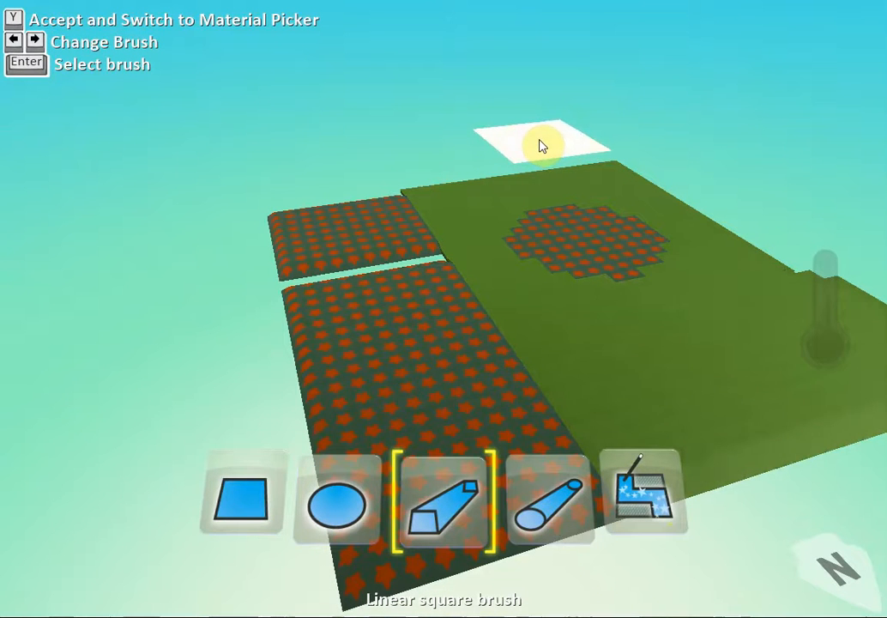
left_click(540, 146)
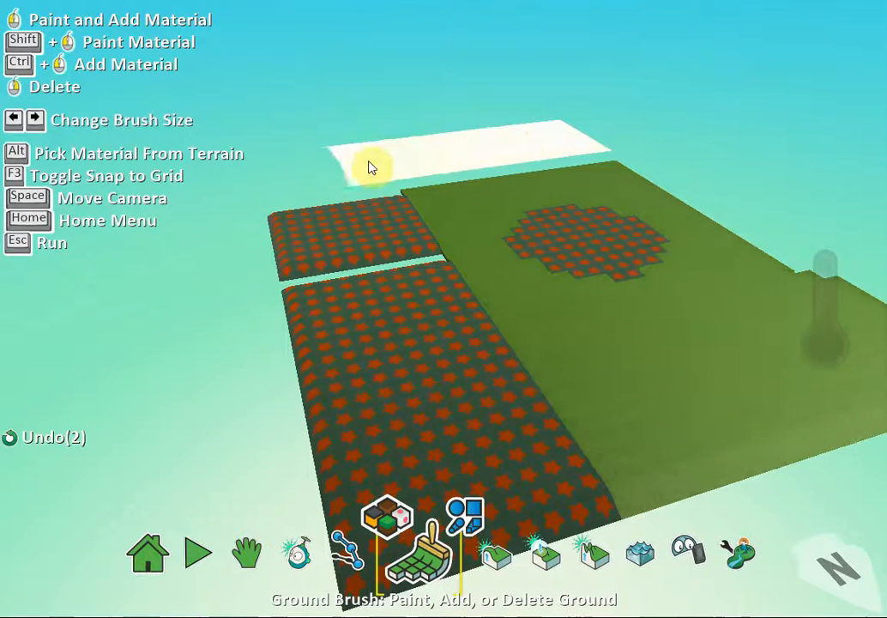
left_click(202, 135)
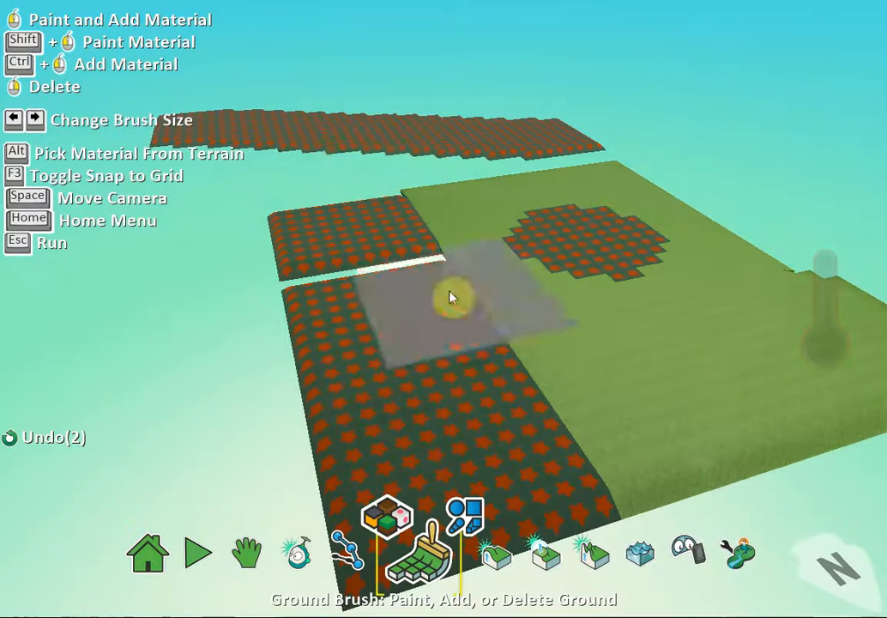
Paint two straight round-ended star-patterned strips across the terrain and beyond its edges with the Linear hard round brush
key("space")
mouse_move(485, 359)
right_mouse_down()
mouse_move(467, 297)
mouse_move(497, 321)
mouse_move(611, 331)
mouse_move(553, 402)
mouse_move(393, 347)
mouse_move(452, 371)
mouse_move(489, 337)
mouse_move(490, 359)
right_mouse_up()
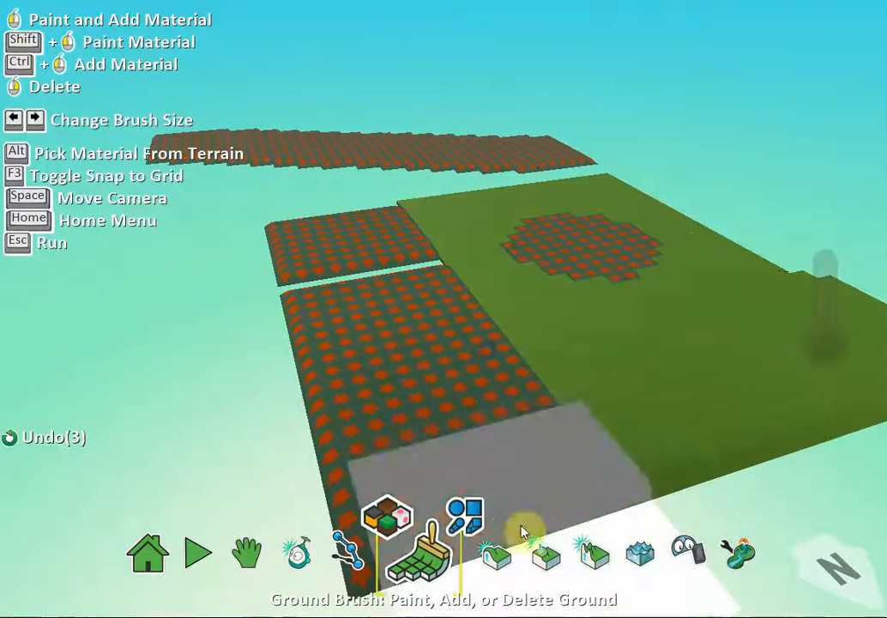
left_click(472, 518)
left_click(547, 502)
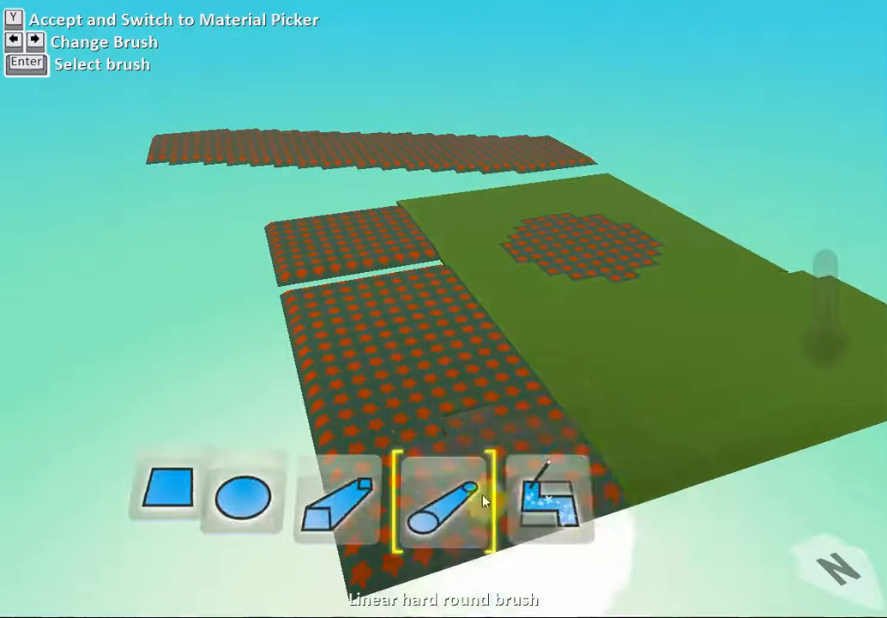
left_click(161, 211)
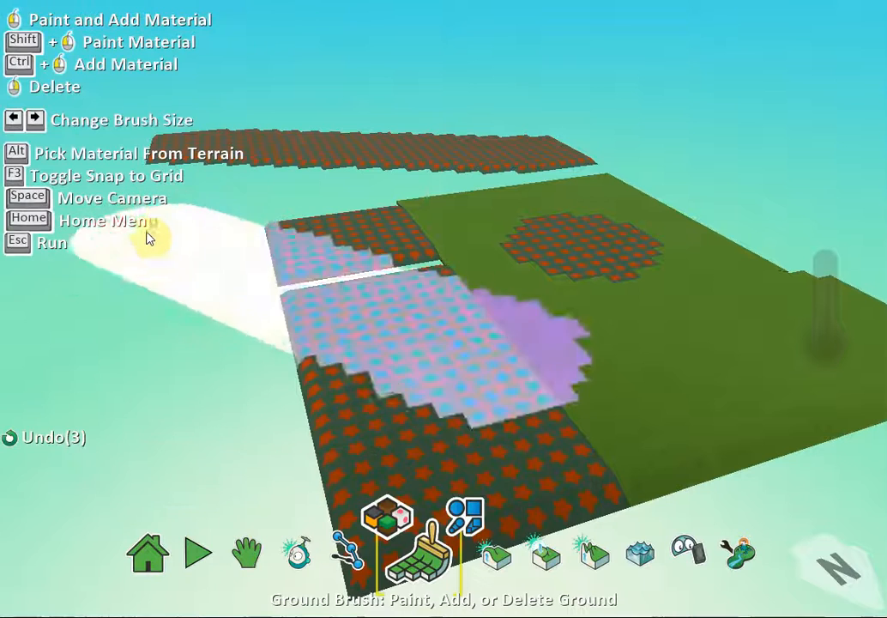
left_click(64, 390)
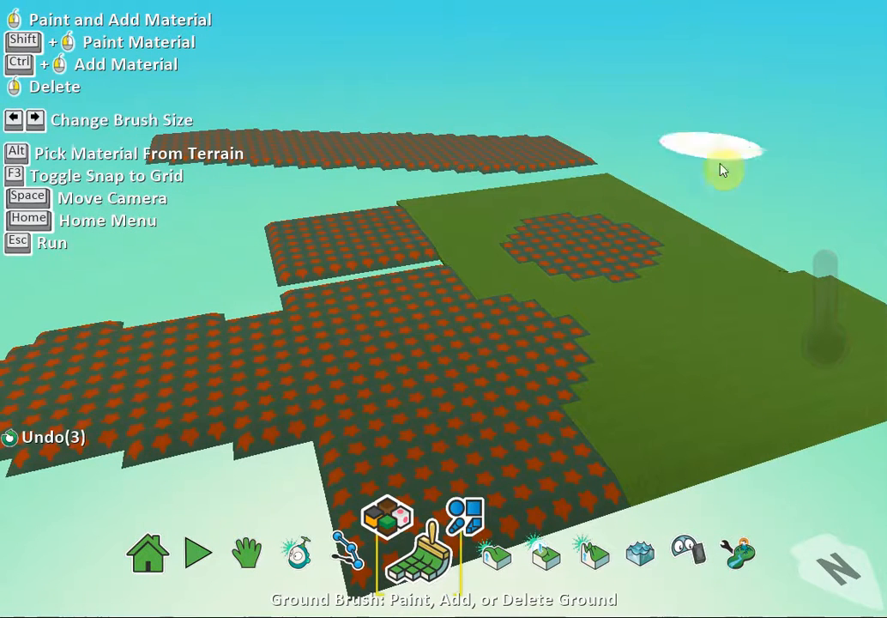
left_click(95, 253)
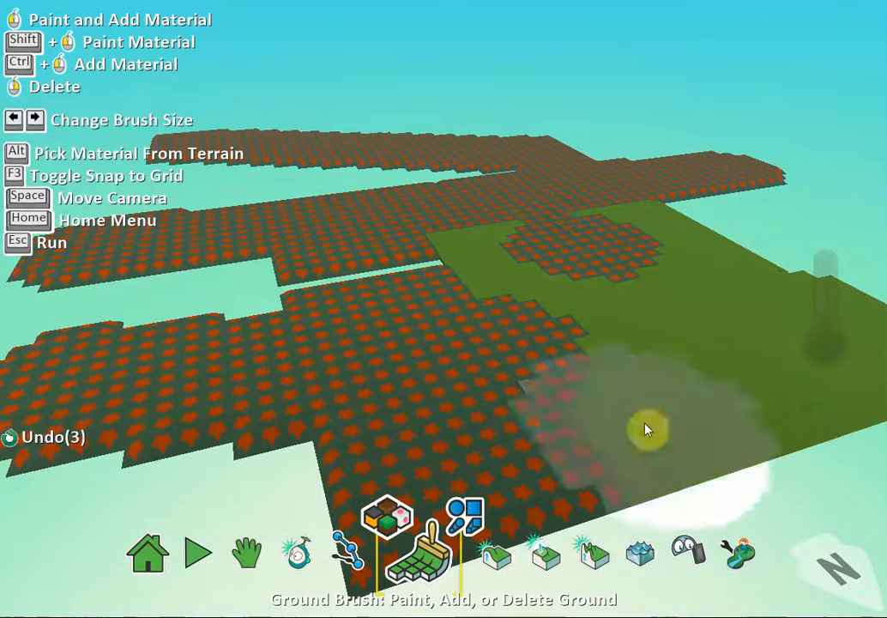
Select the Magic brush and paint a wide star-patterned band around the grass terrain's far side and front
left_click(464, 523)
left_click(539, 511)
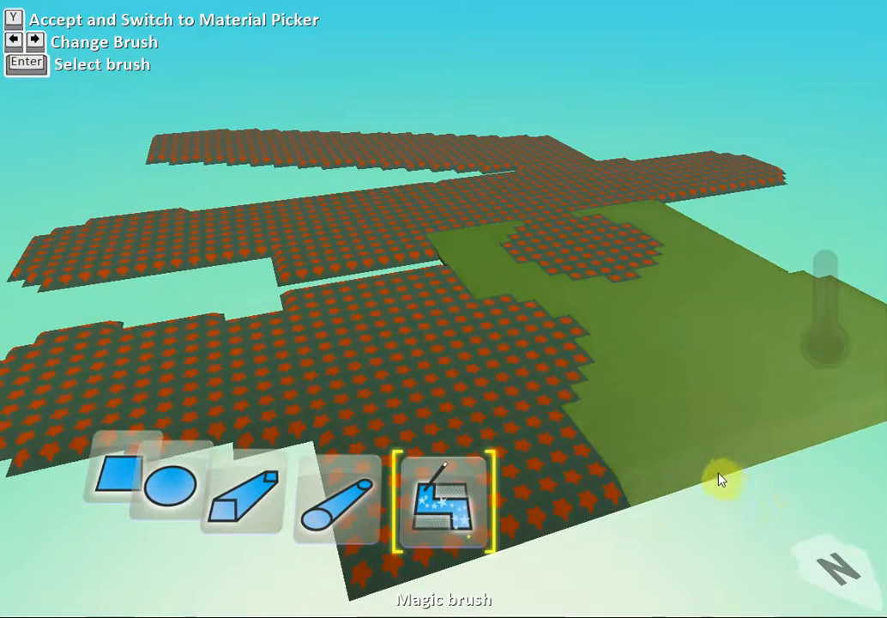
key("space")
mouse_move(799, 463)
left_mouse_down()
mouse_move(528, 311)
mouse_move(428, 289)
left_mouse_up()
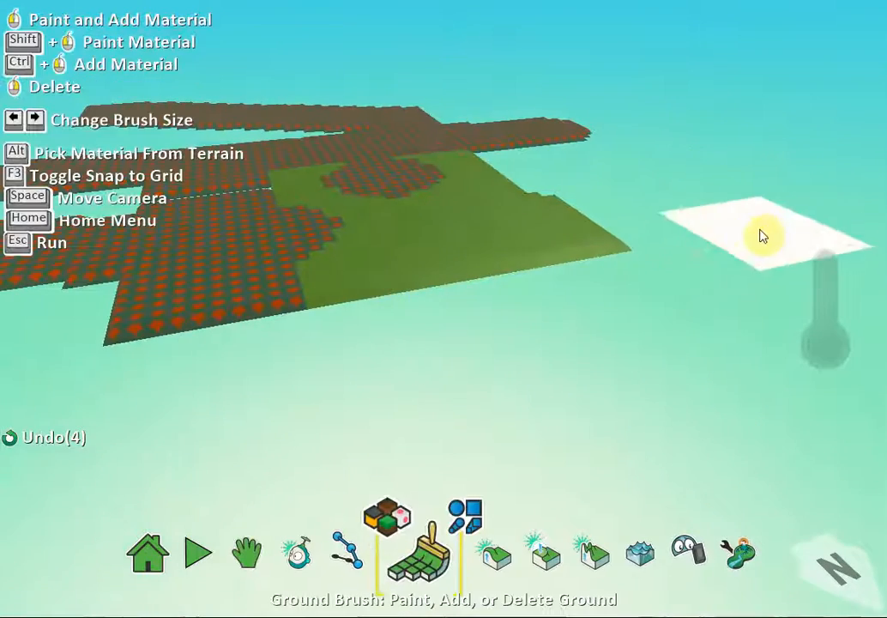
mouse_move(736, 167)
left_mouse_down()
mouse_move(612, 202)
mouse_move(717, 297)
mouse_move(590, 382)
mouse_move(178, 416)
left_mouse_up()
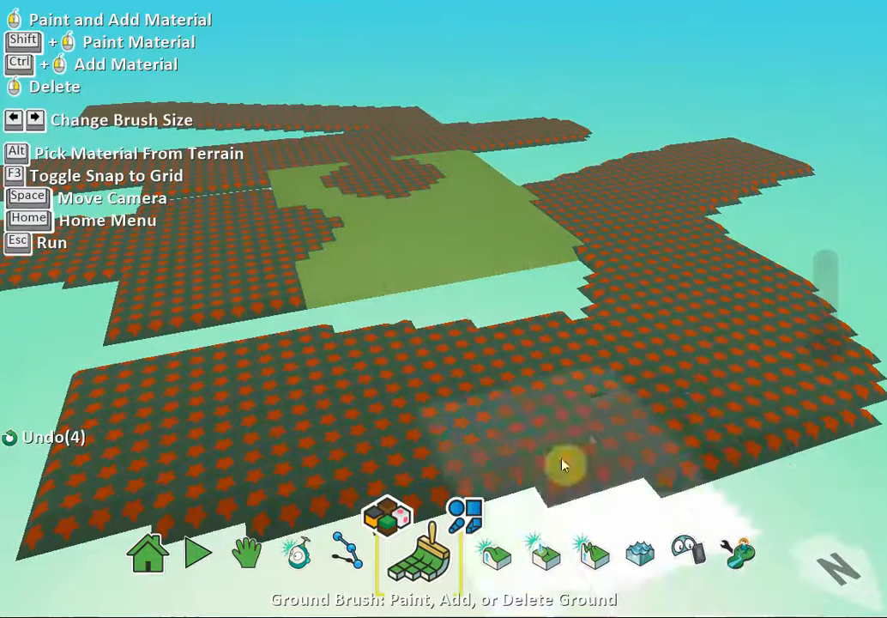
Switch to the Up/Down terrain tool and try its Mottled brush shape
left_click(495, 536)
left_click(511, 522)
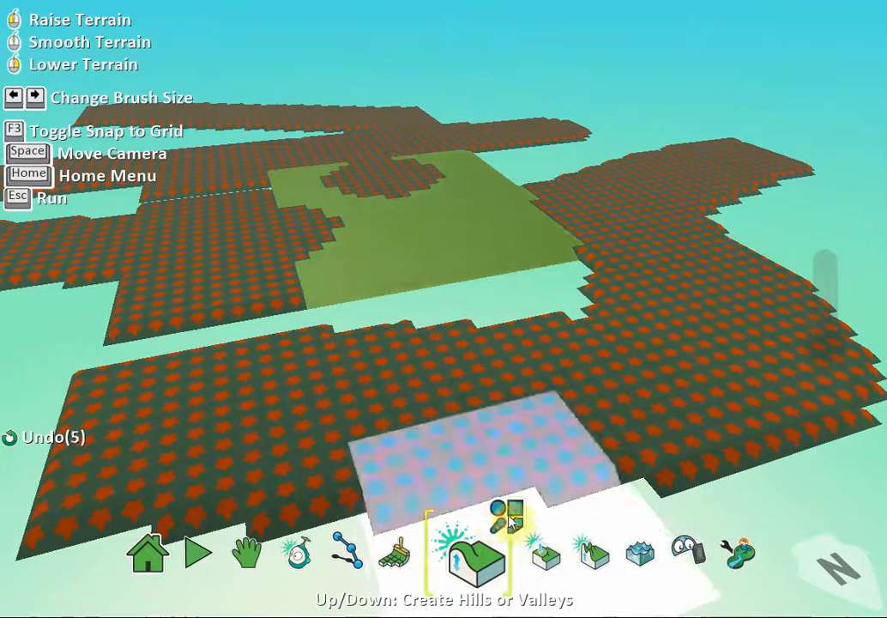
left_click(508, 517)
left_click(772, 469)
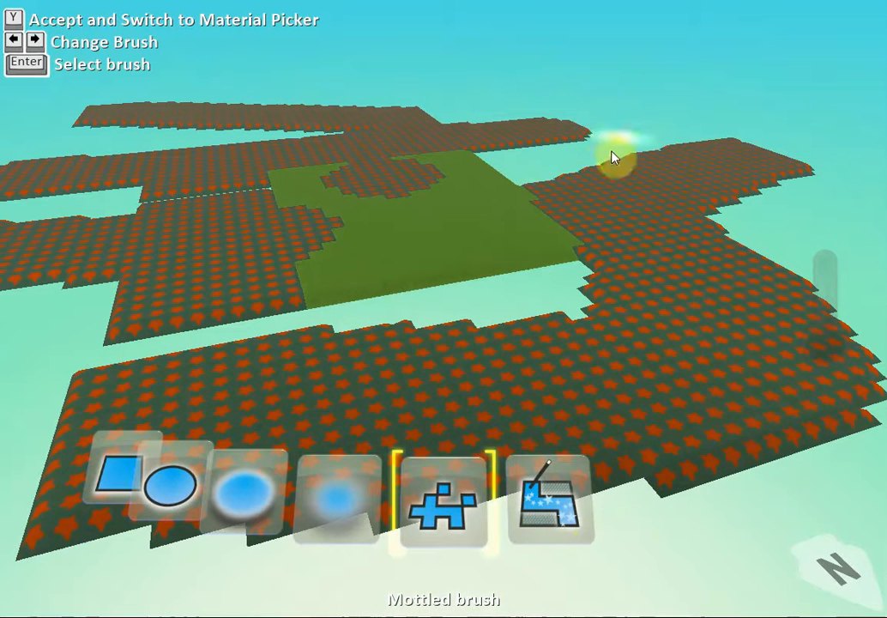
left_click(481, 245)
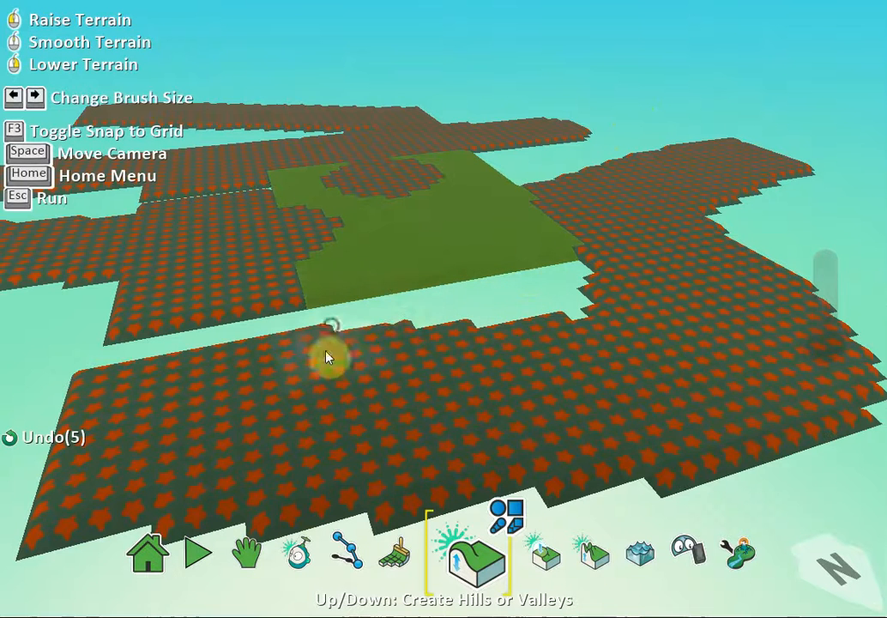
Return to the Ground Brush and highlight its Magic brush and Hard round brush shapes
left_click(546, 554)
left_click(399, 556)
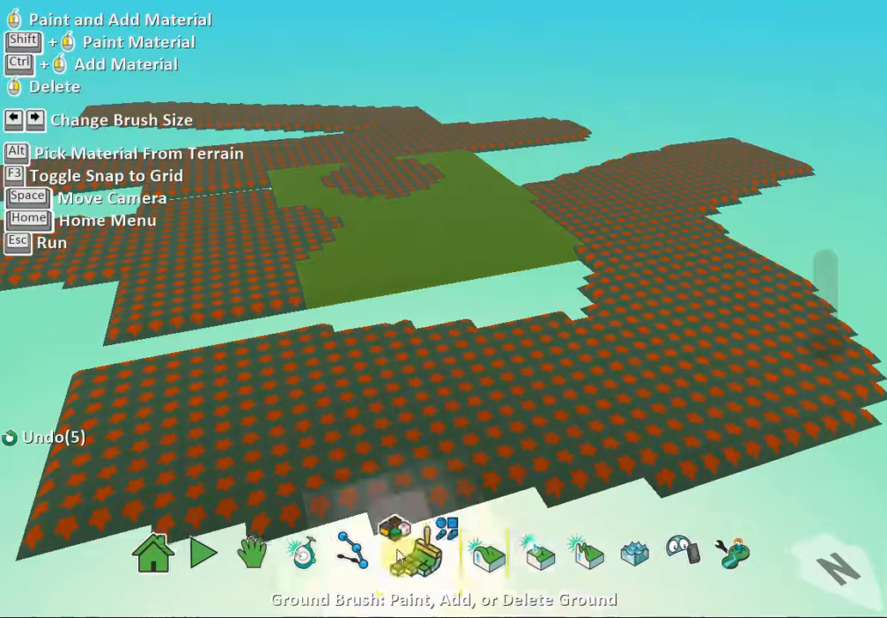
left_click(471, 533)
left_click(482, 574)
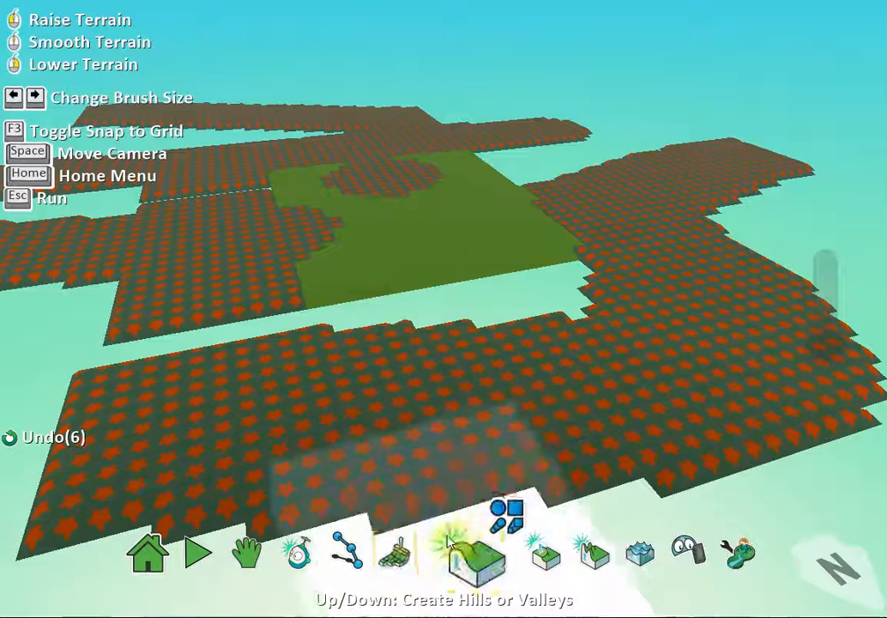
left_click(458, 519)
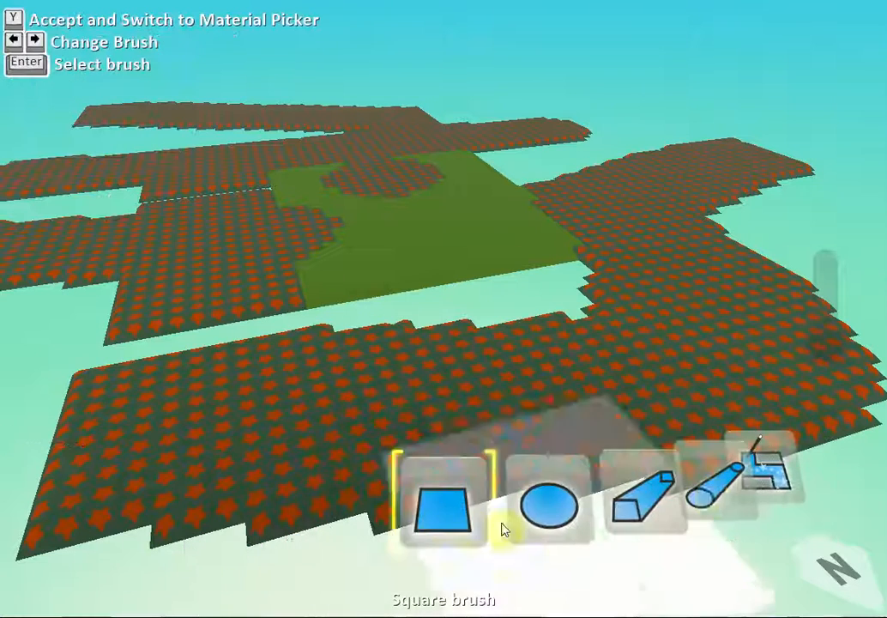
left_click(766, 474)
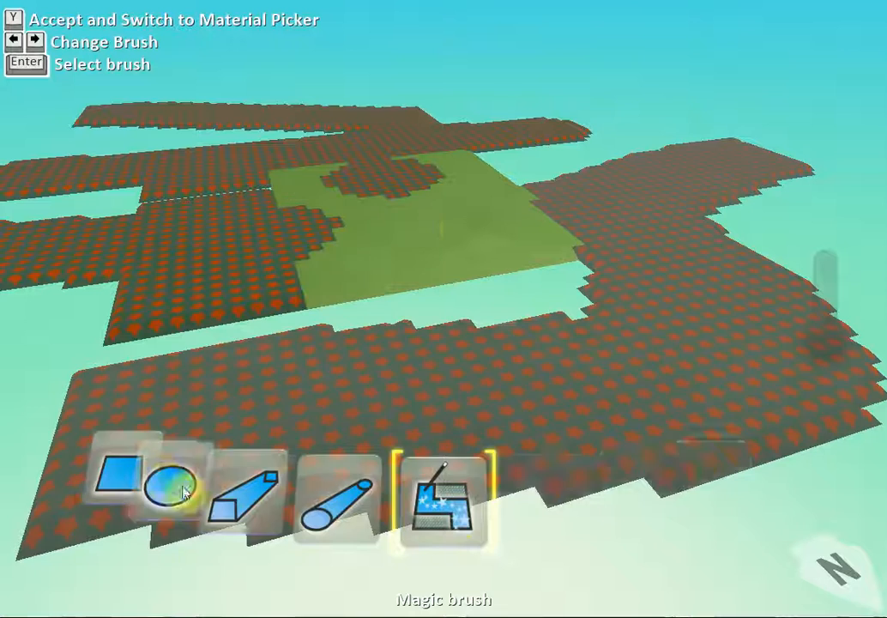
left_click(185, 485)
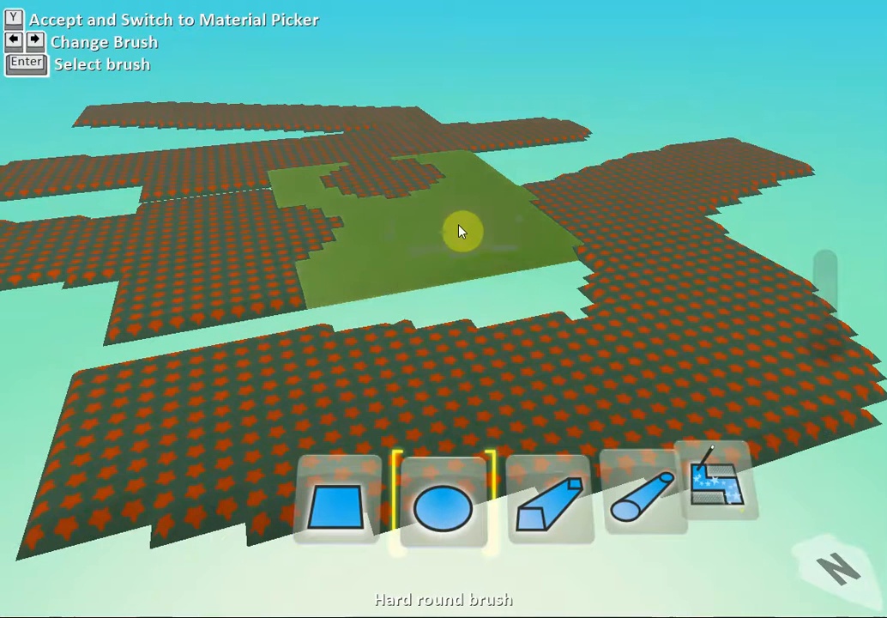
Step through the Ground Brush shapes to the Magic brush and back, and select the Hard round brush
key("Right")
key("Right")
key("Right")
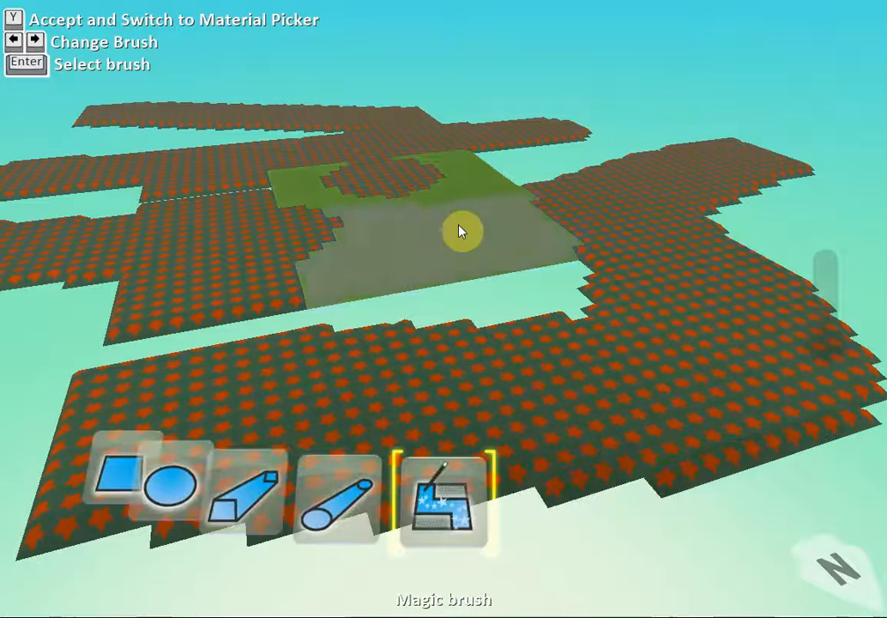
key("Left")
key("Left")
key("Left")
key("Return")
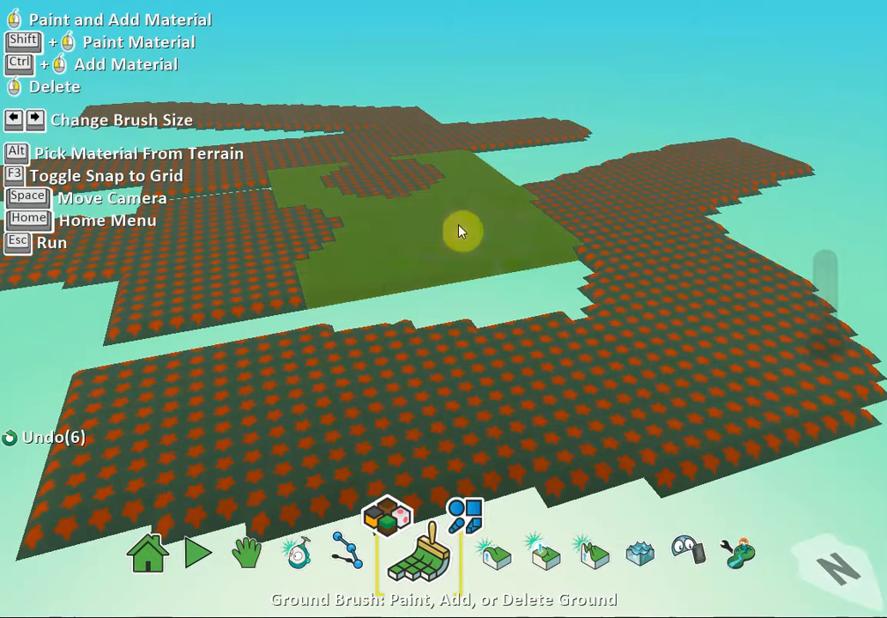
Enlarge and shrink the Hard round brush, and paint a curved star-patterned band across the front part of the grass
key("Right")
key("Right")
key("Right")
key("Left")
key("Left")
key("Left")
key("Left")
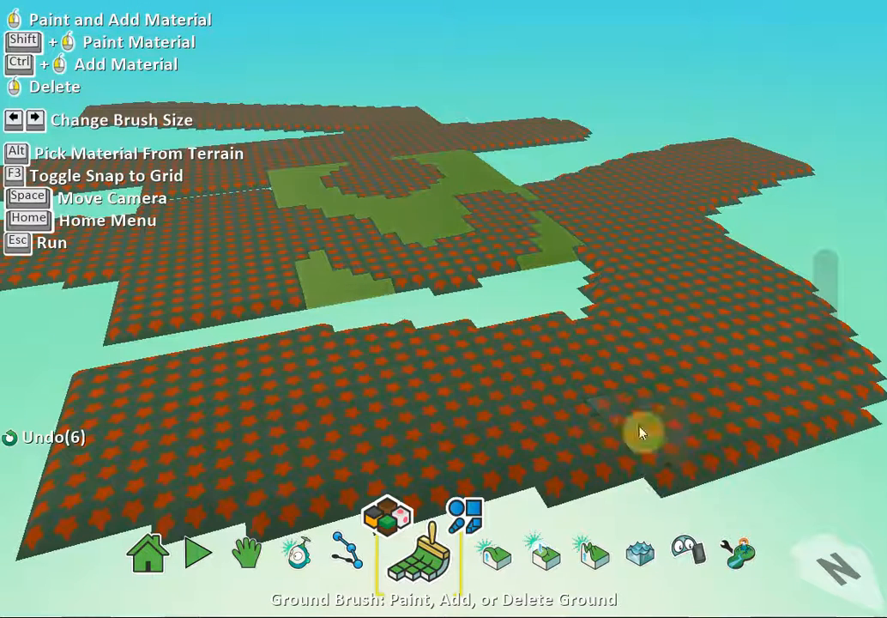
left_click(506, 568)
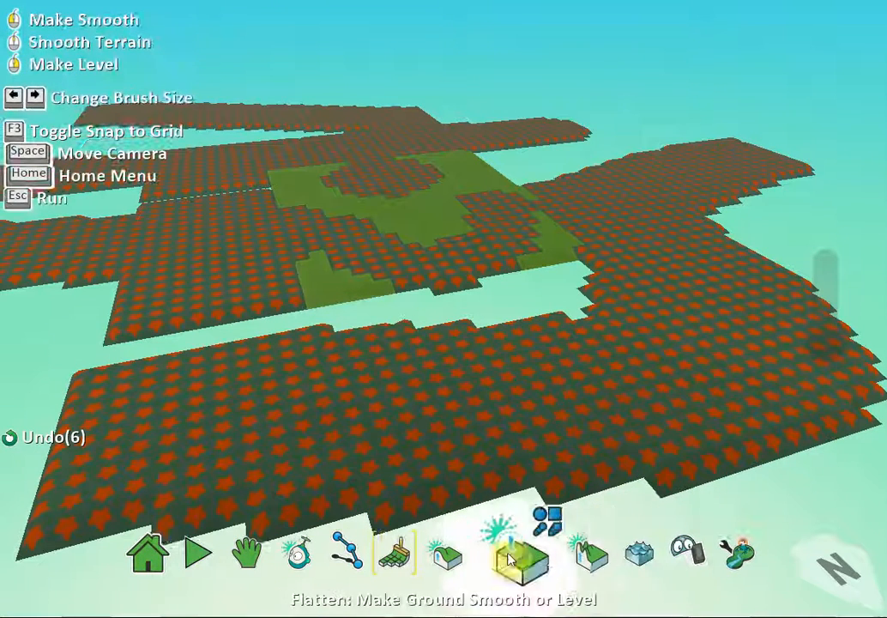
left_click(495, 457)
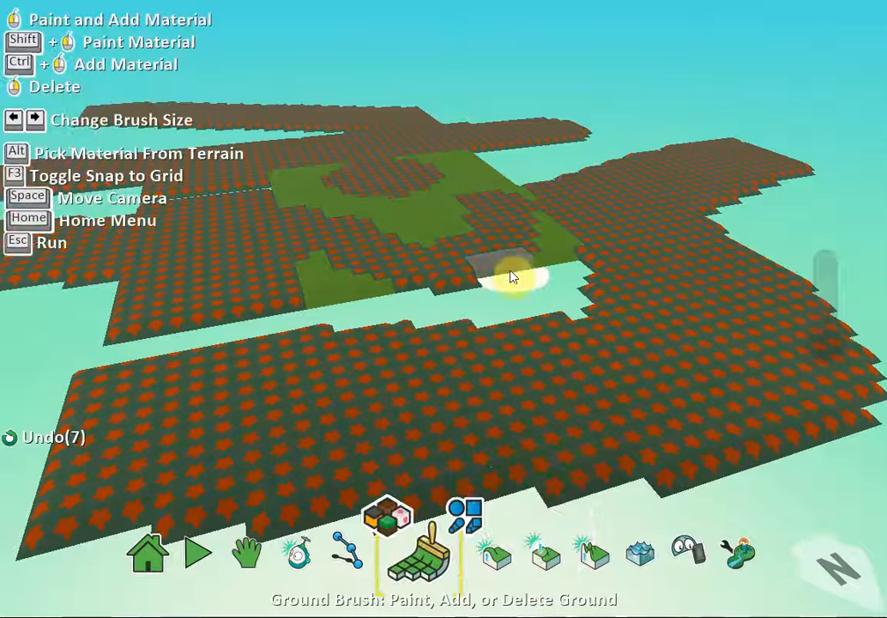